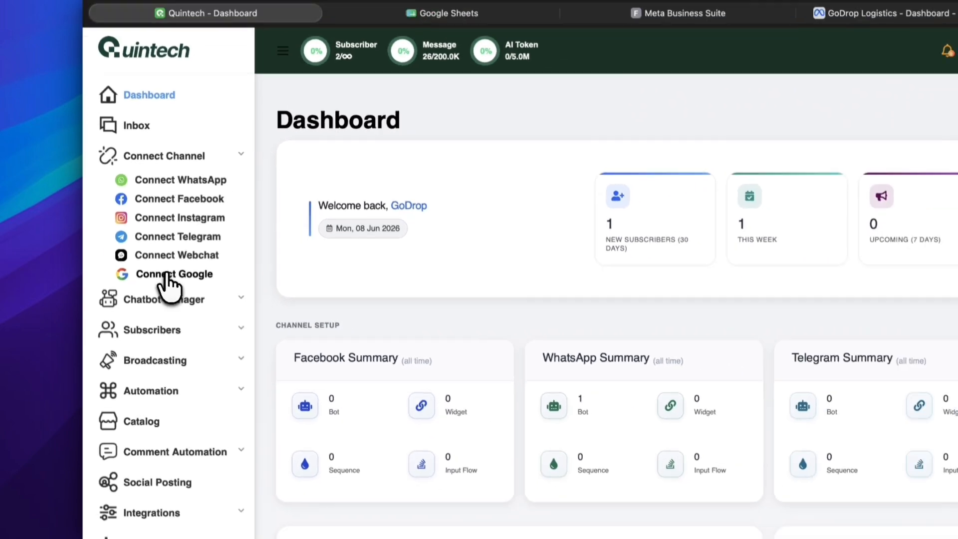
- Open the Google connection page and look through its Google Sheets and Google Calendar sections
left_click(194, 371)
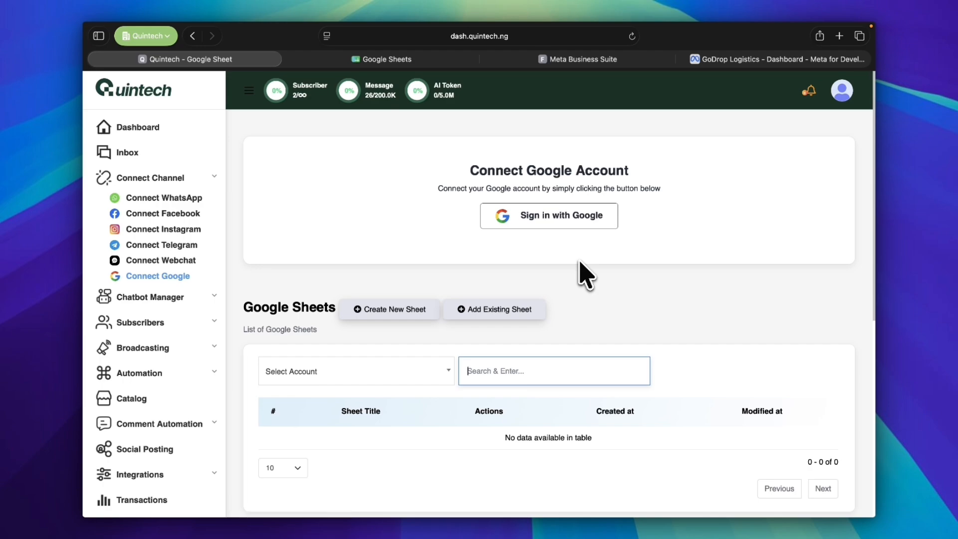
scroll(586, 275, "down", 5)
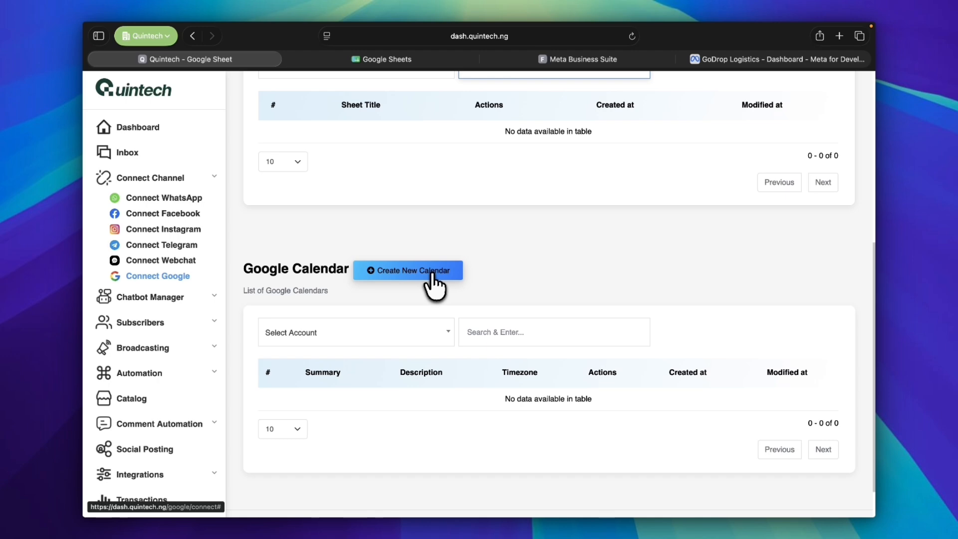
left_click(433, 272)
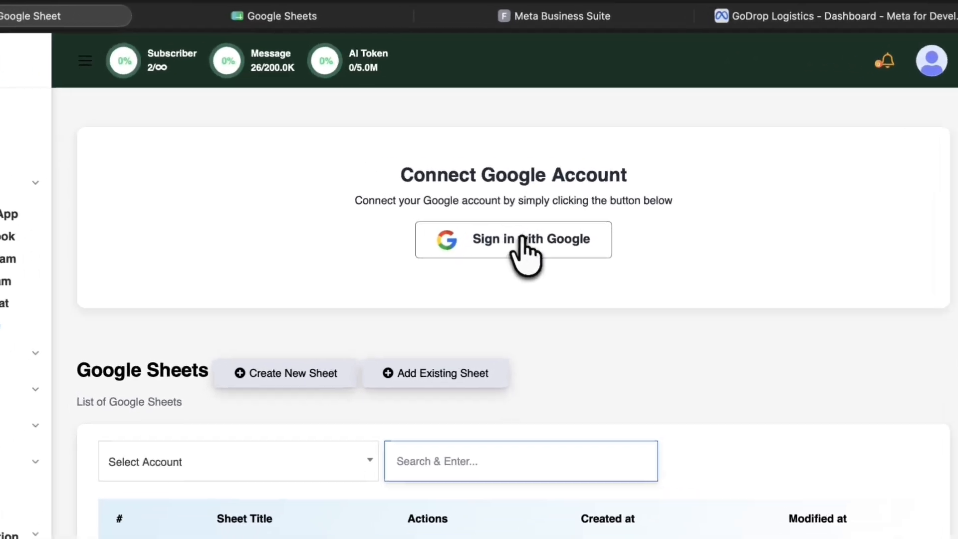
- Sign in with the Quintech Solution Google account and grant Quintech access to it
left_click(522, 239)
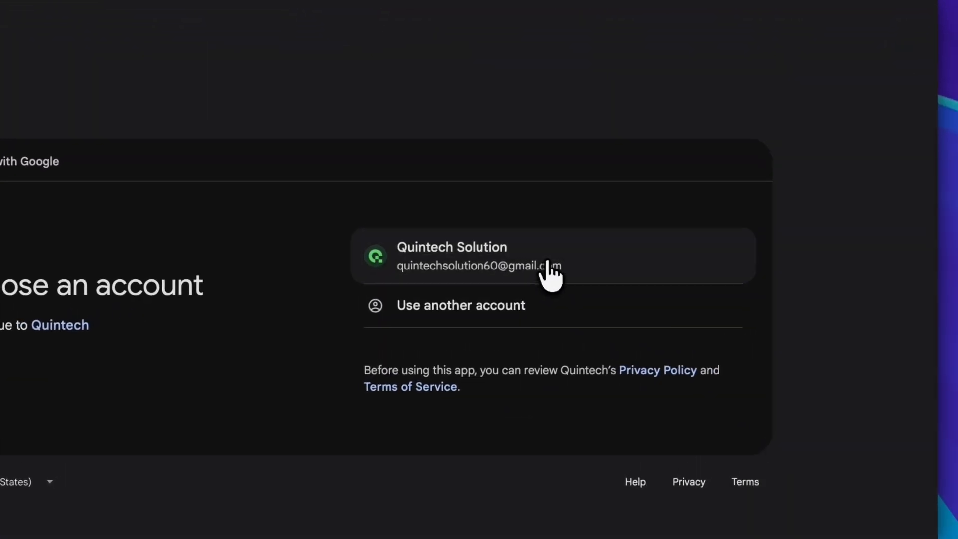
left_click(614, 257)
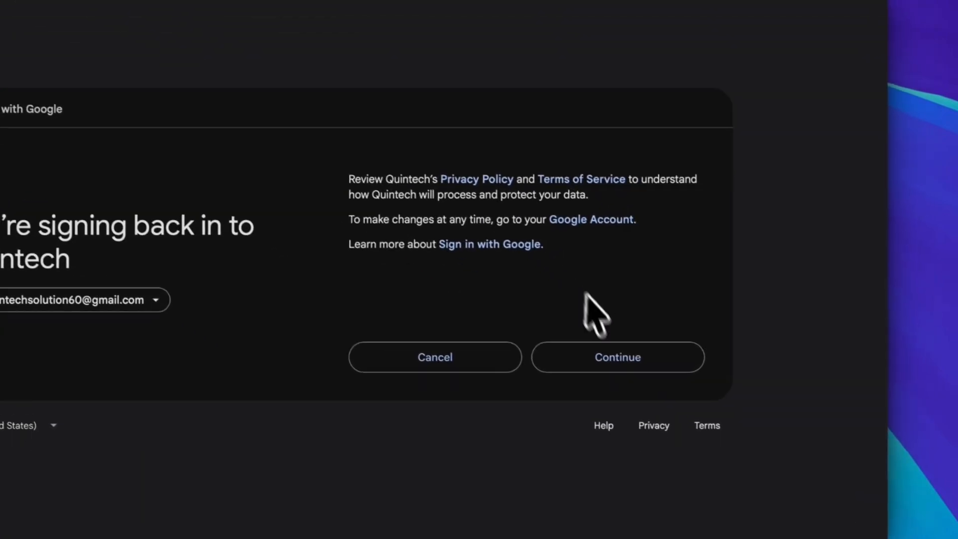
left_click(680, 357)
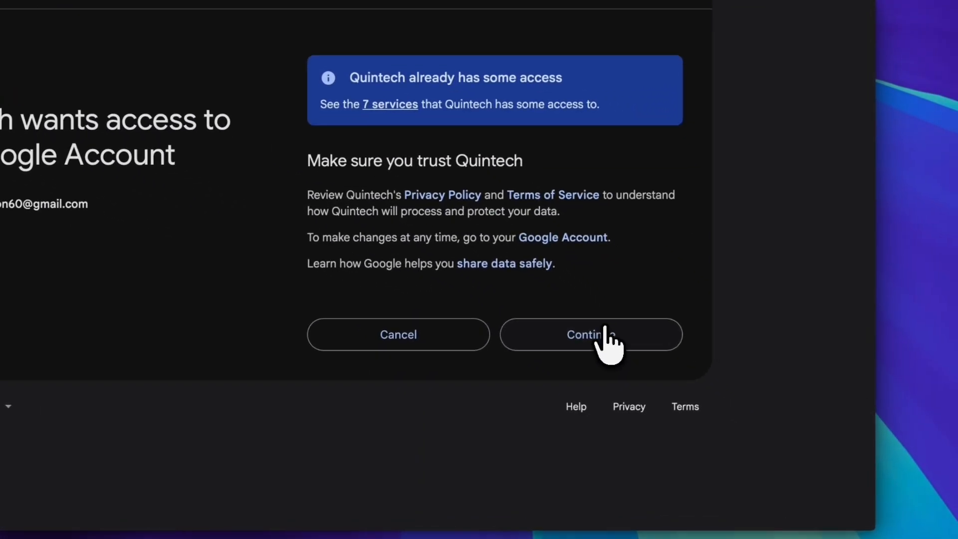
left_click(648, 438)
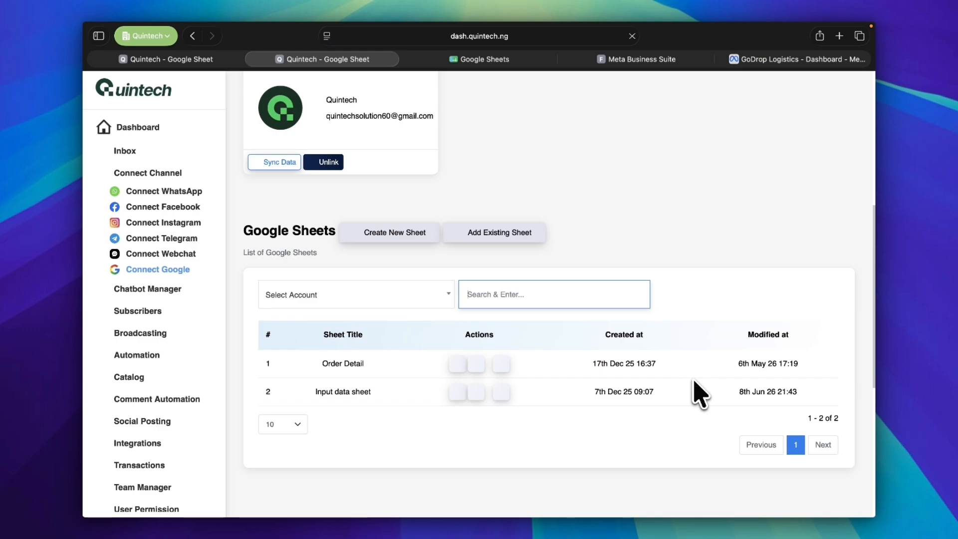
- Examine the connected Google account card and the lists of its Google Sheets and calendars
scroll(594, 333, "up", 5)
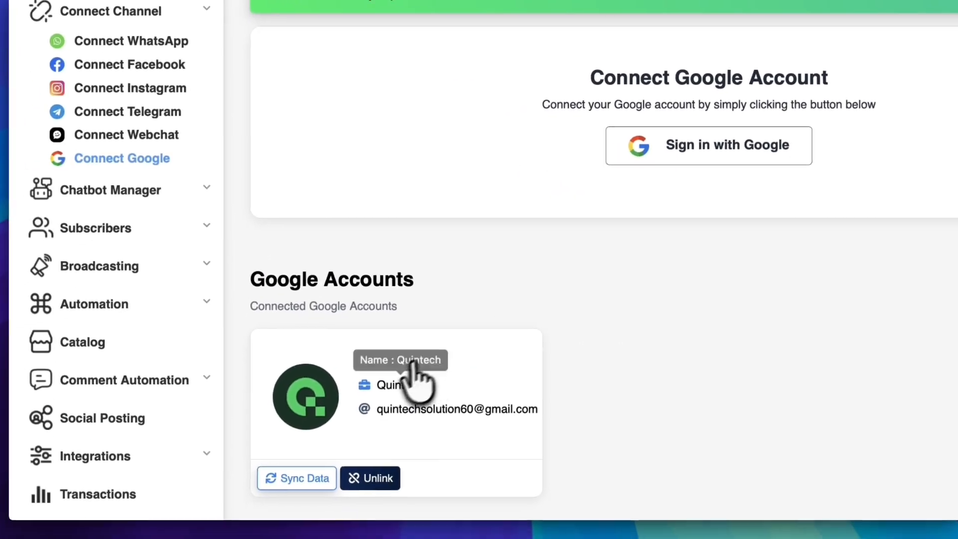
scroll(412, 367, "down", 3)
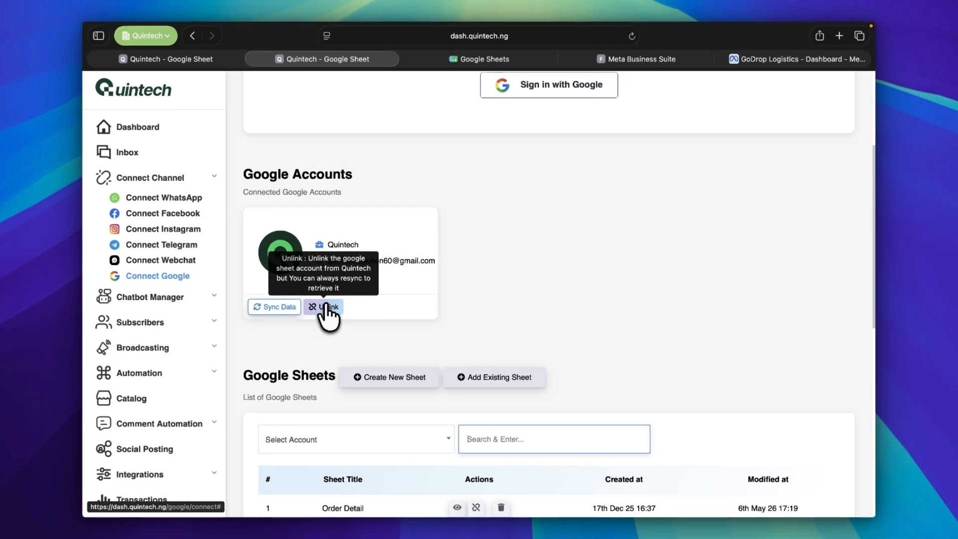
scroll(330, 317, "down", 8)
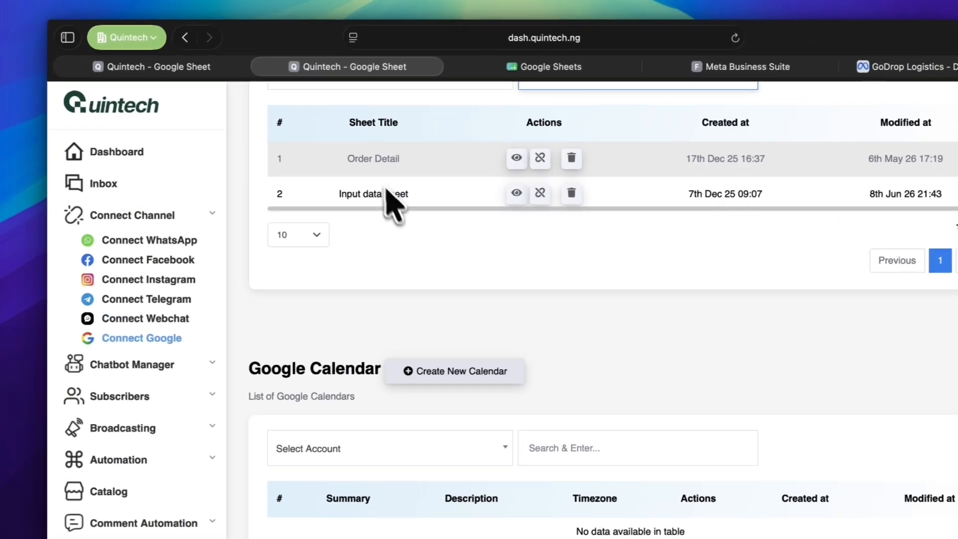
scroll(383, 183, "up", 7)
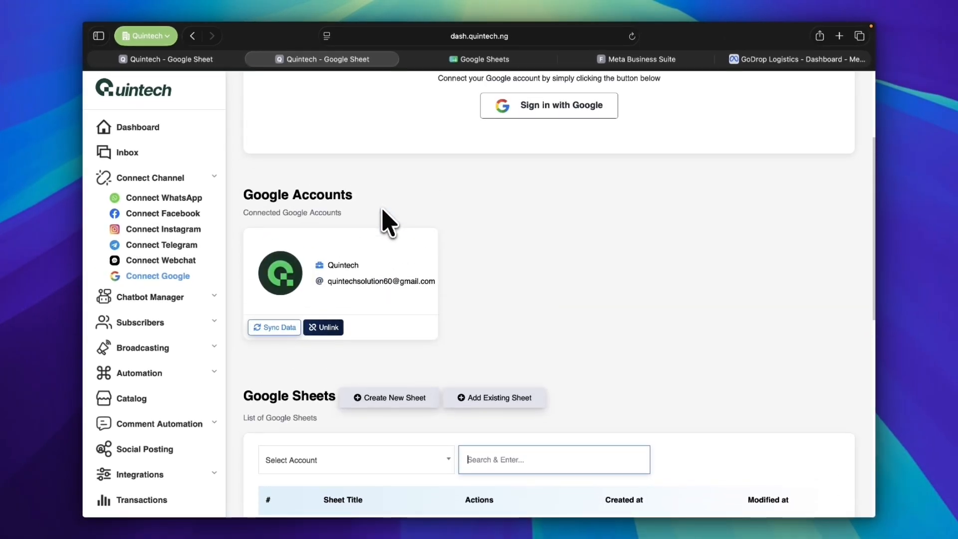
scroll(384, 219, "up", 4)
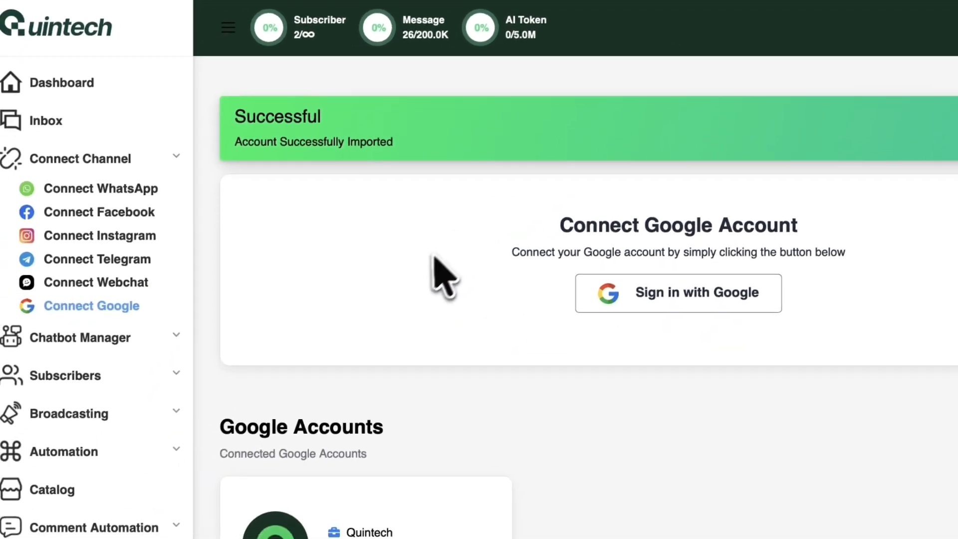
scroll(351, 288, "down", 5)
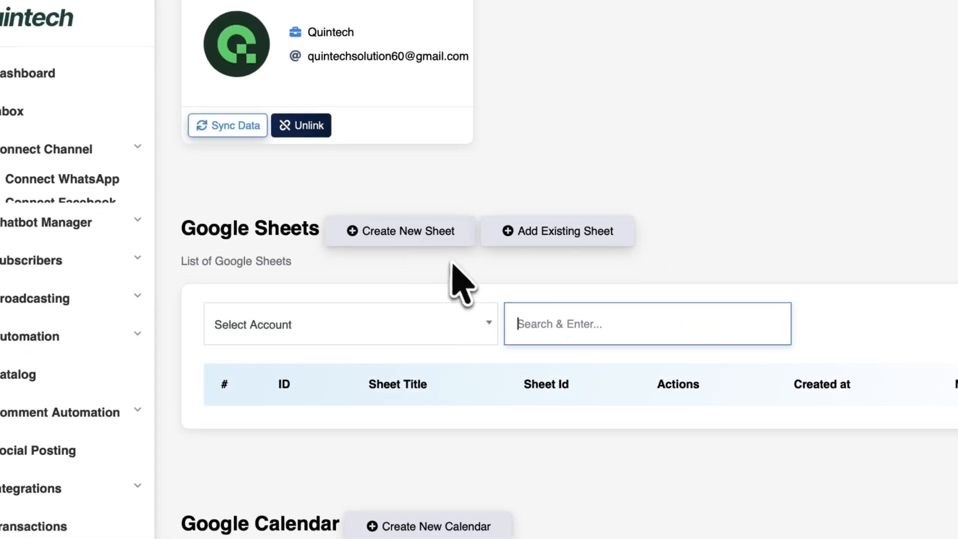
scroll(452, 261, "up", 5)
- Create a Google Sheet titled "New Google Sheet" under the connected account without adding headers
scroll(449, 272, "down", 3)
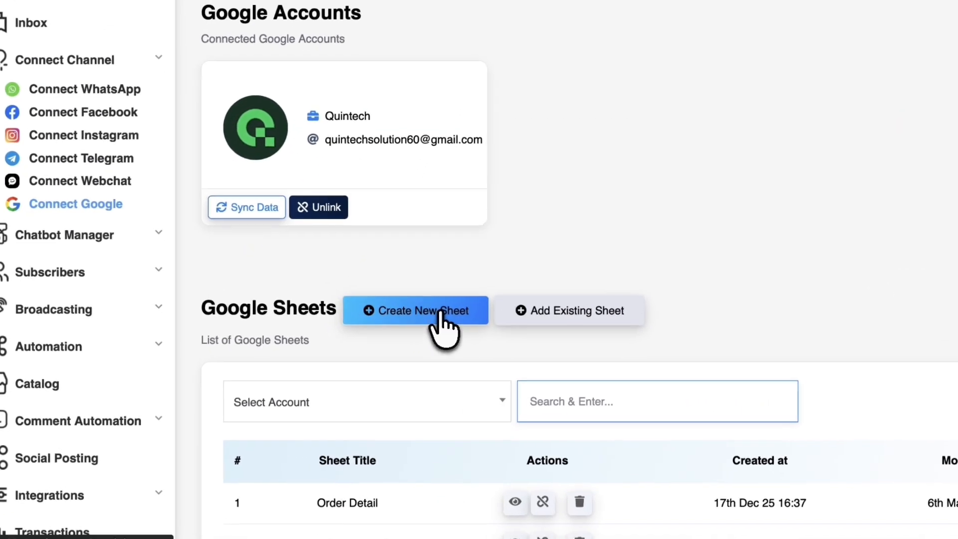
left_click(406, 349)
left_click(467, 202)
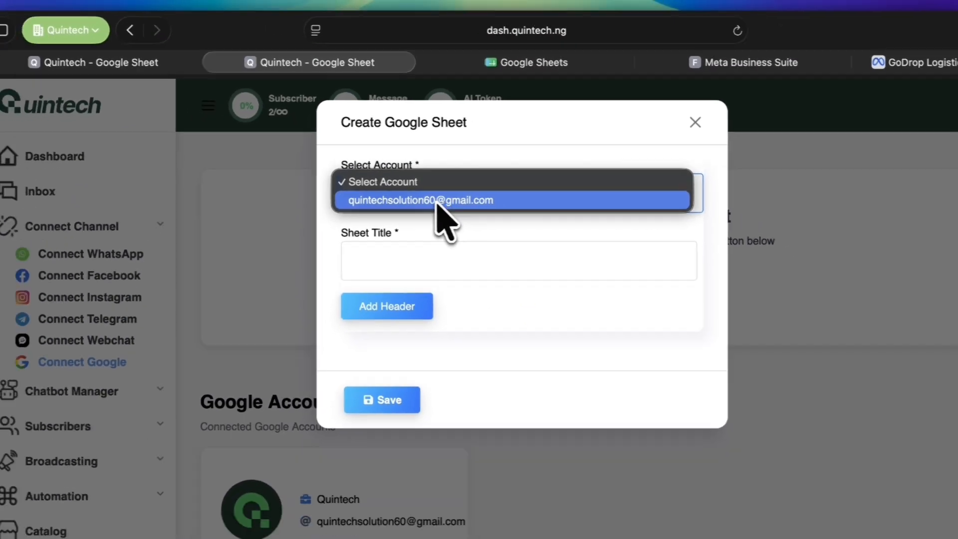
left_click(414, 197)
left_click(397, 268)
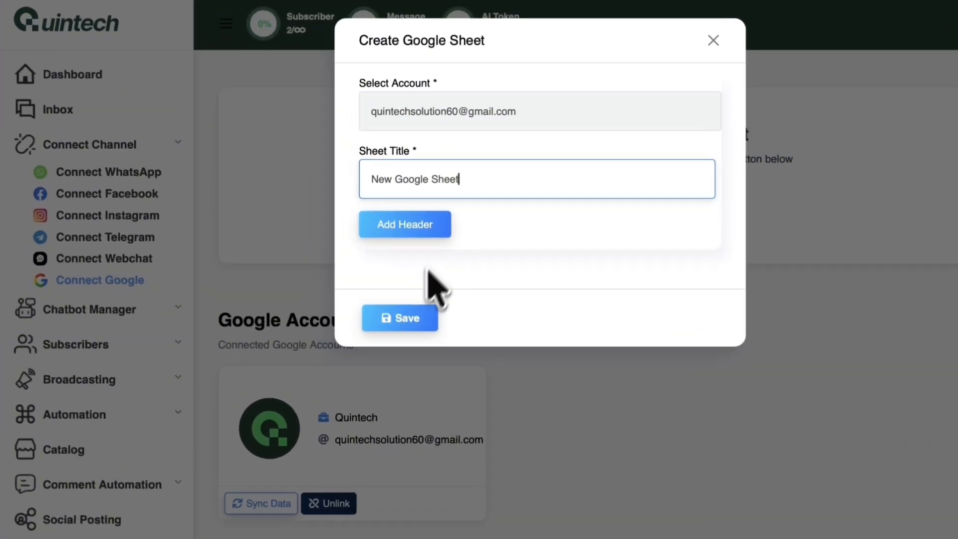
left_click(377, 303)
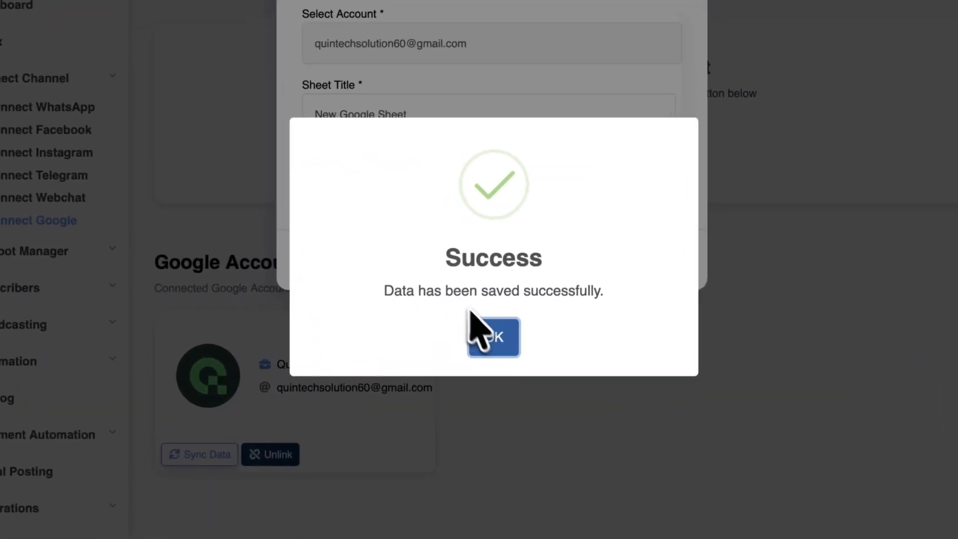
left_click(491, 337)
- Check the sheet list, inspect "New Google Sheet" in Google Sheets, and return to Quintech
scroll(469, 360, "down", 5)
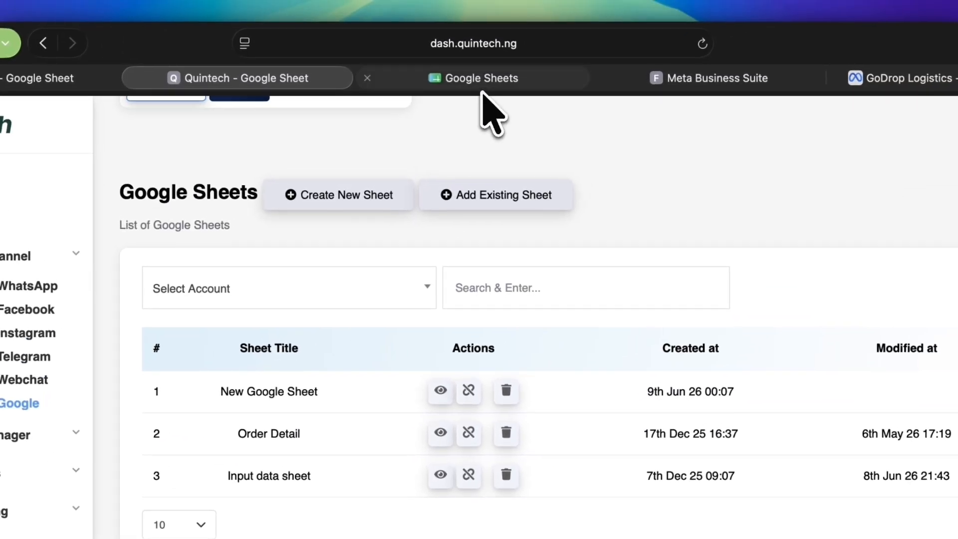
left_click(482, 89)
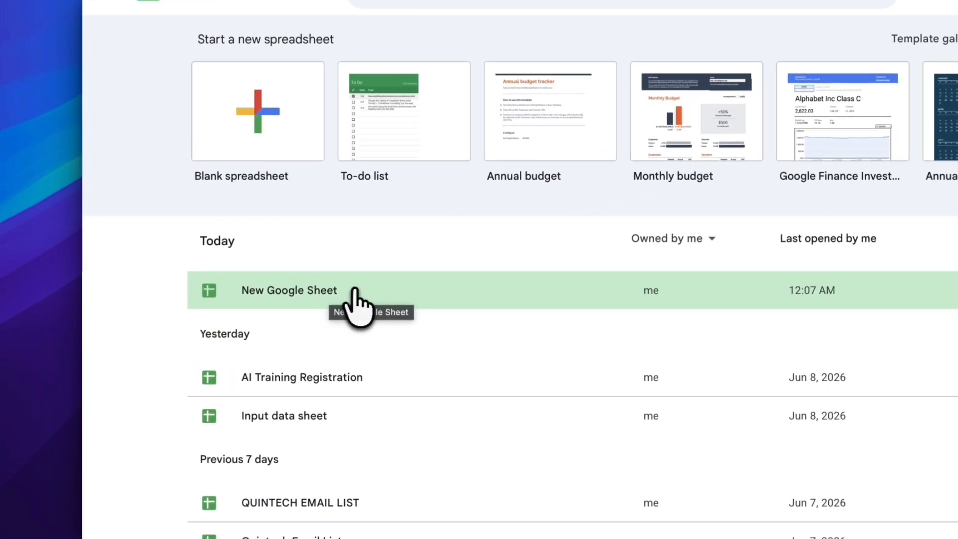
left_click(261, 305)
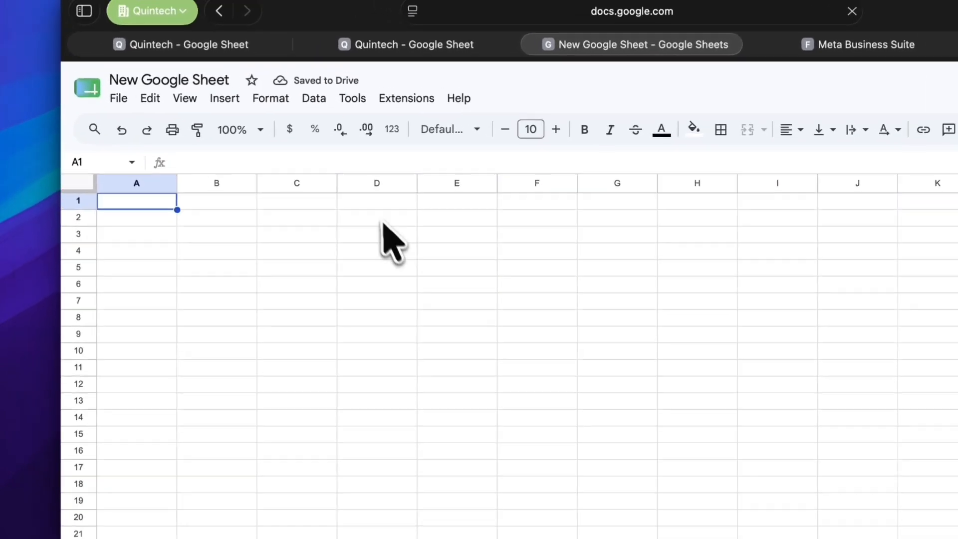
left_click(307, 169)
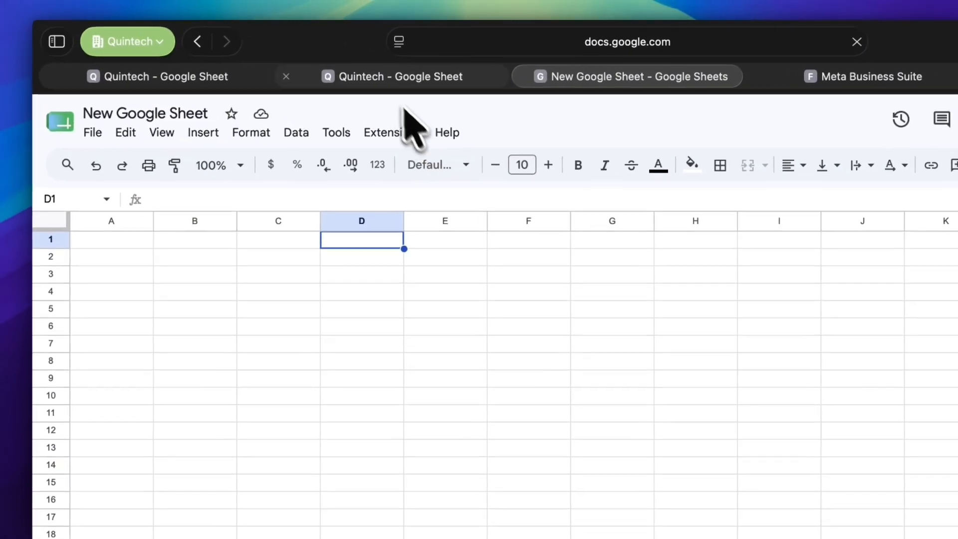
left_click(320, 45)
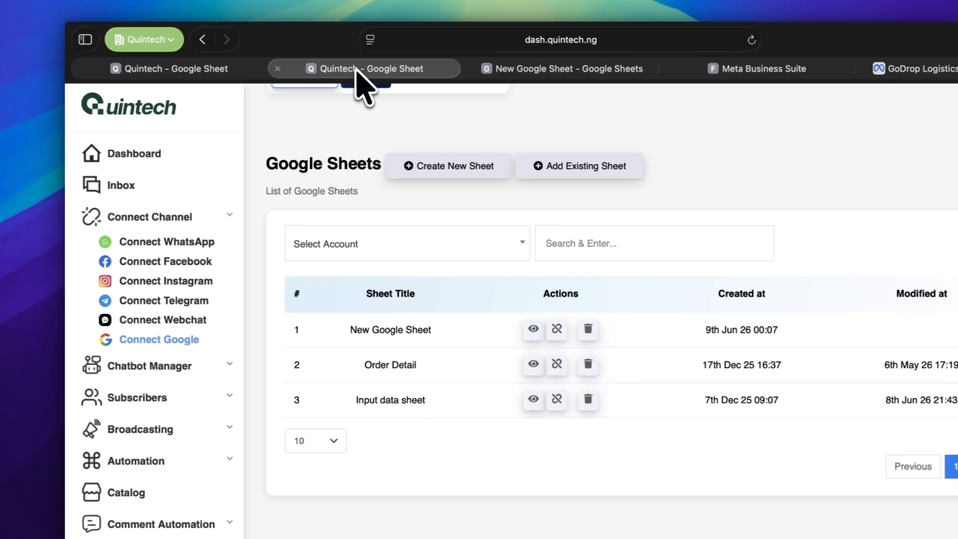
- Open the WhatsApp bot manager and edit the TestBot reply in the flow builder
left_click(145, 45)
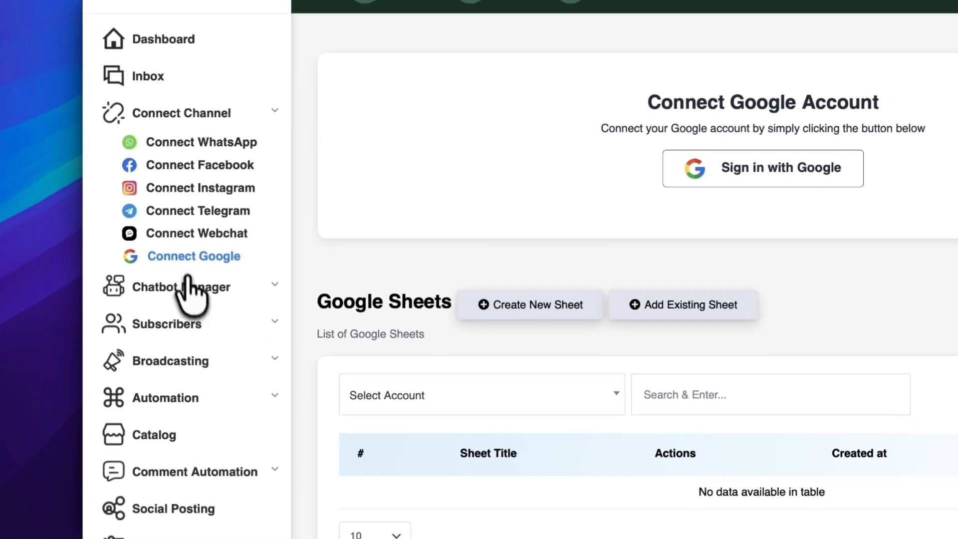
left_click(145, 297)
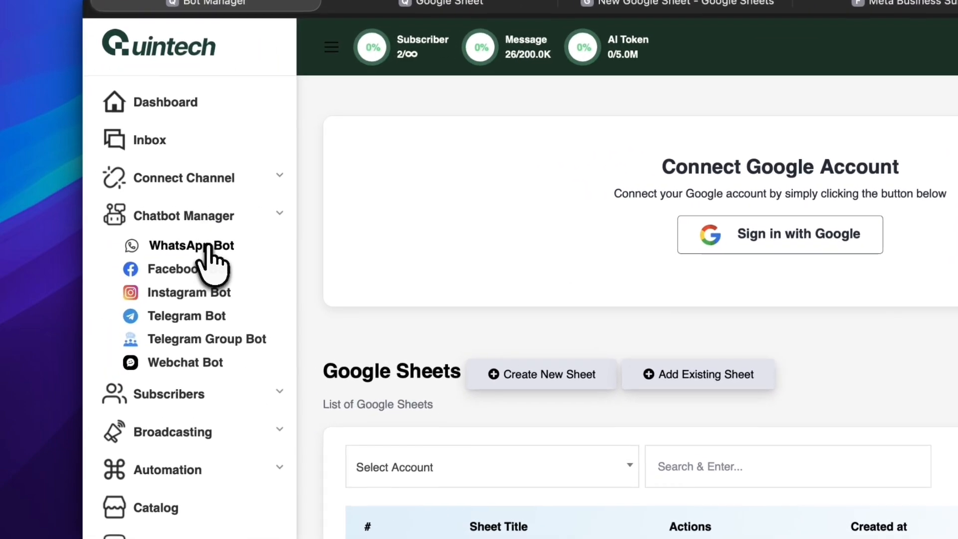
left_click(162, 213)
left_click(394, 249)
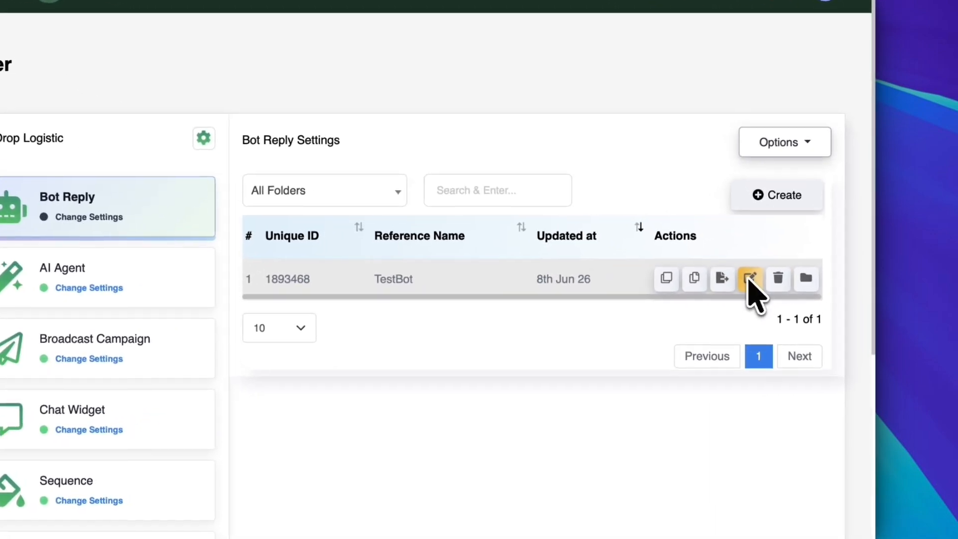
left_click(792, 287)
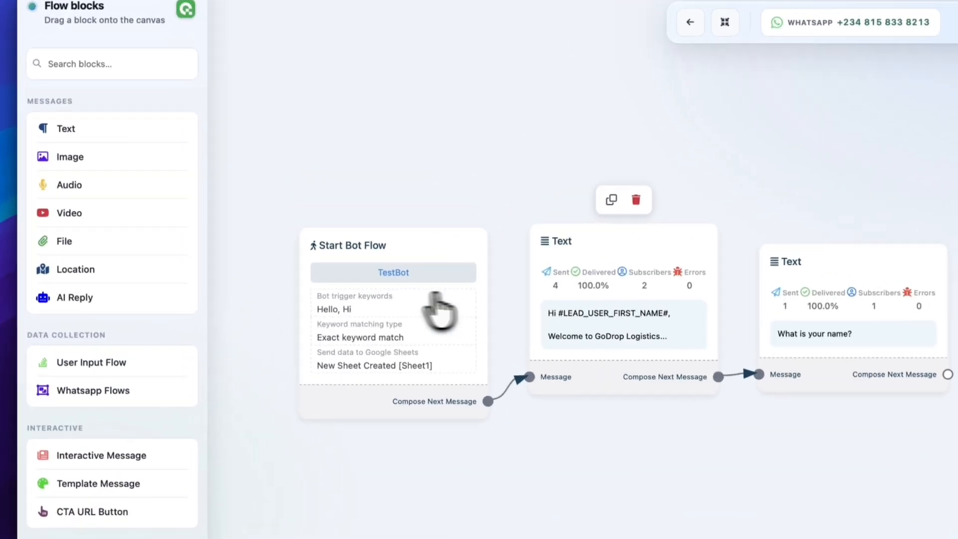
- Review the settings of the Start Bot Flow block and the welcome text block without changing them
left_click(354, 309)
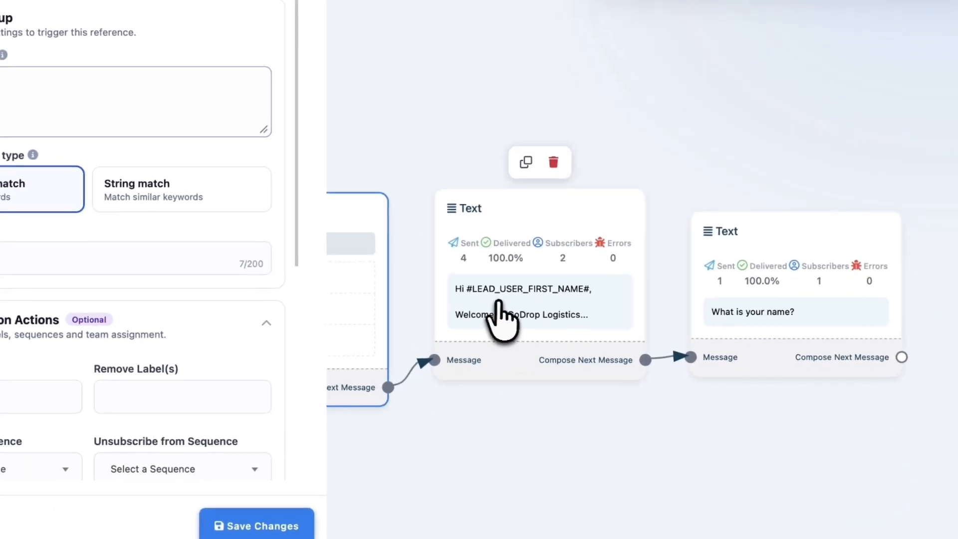
left_click(517, 333)
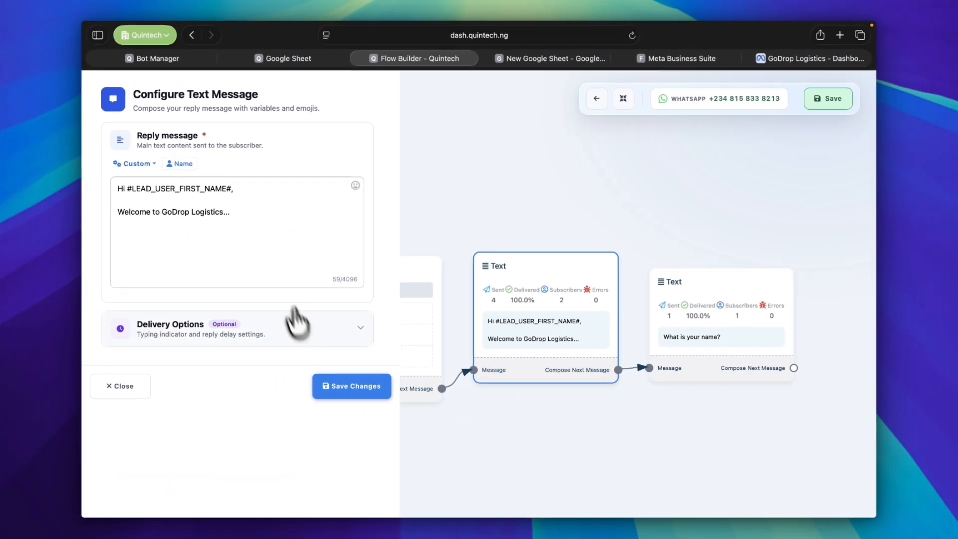
left_click(102, 385)
- Delete the "What is your name?" text block from the flow
left_click(695, 275)
right_click(648, 286)
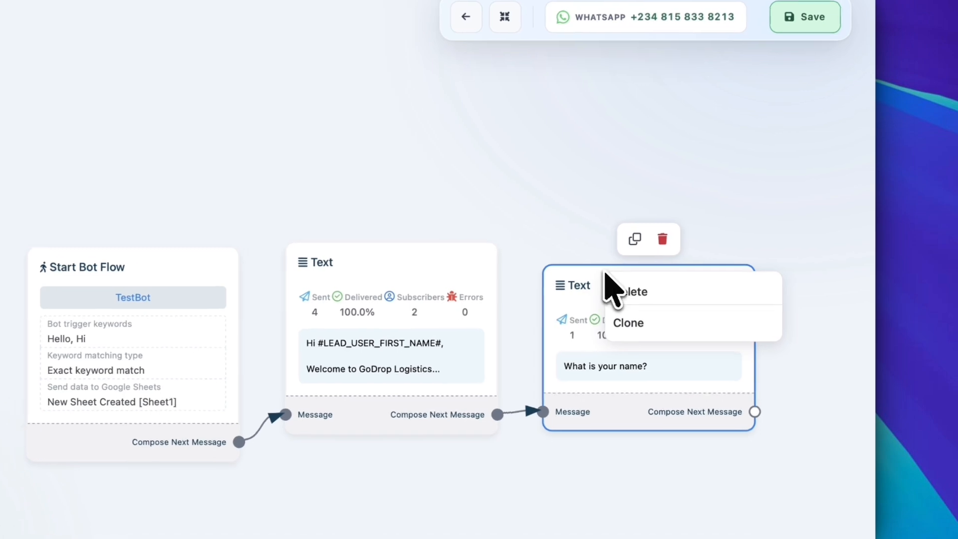
left_click(686, 285)
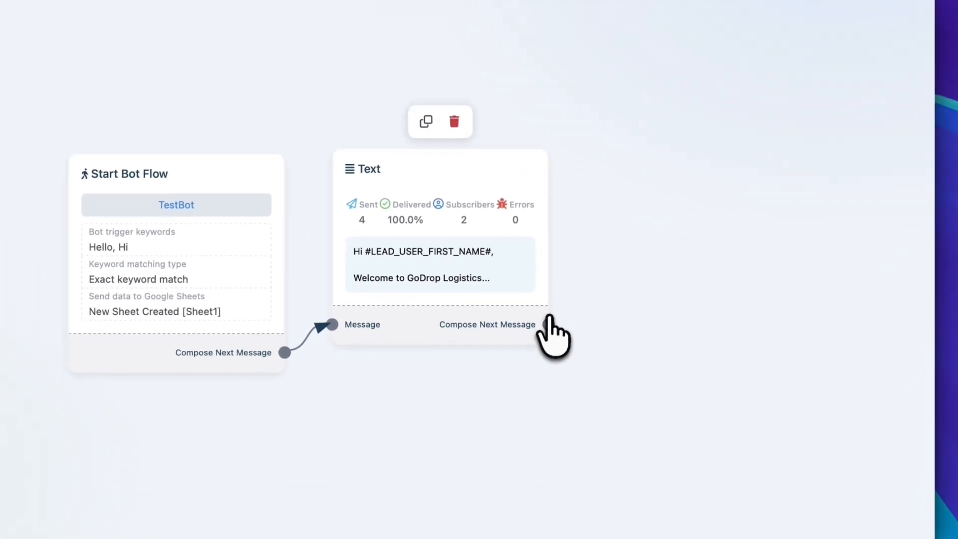
- Add a User Input Flow block after the welcome text and place it above that block on the canvas
left_click_drag(549, 324, 615, 214)
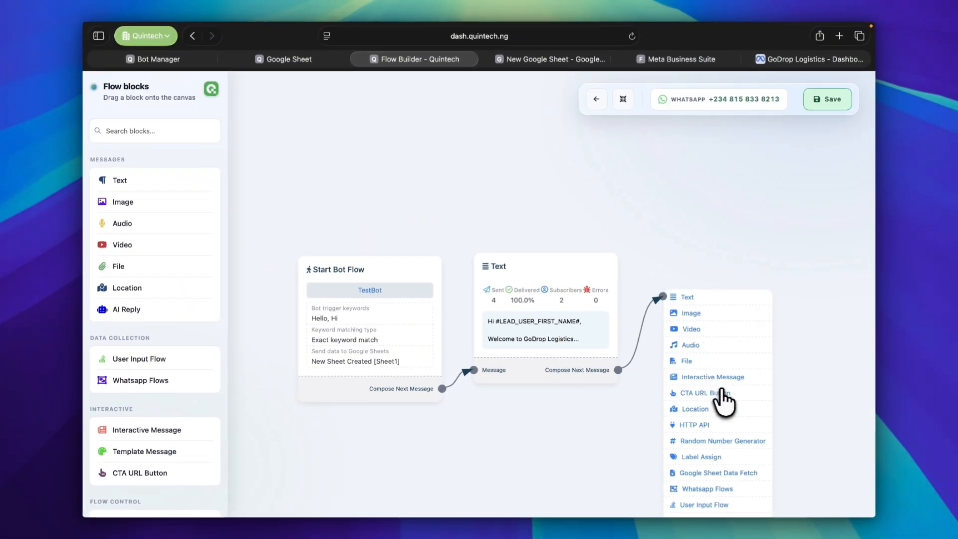
scroll(728, 454, "down", 10)
scroll(733, 471, "up", 5)
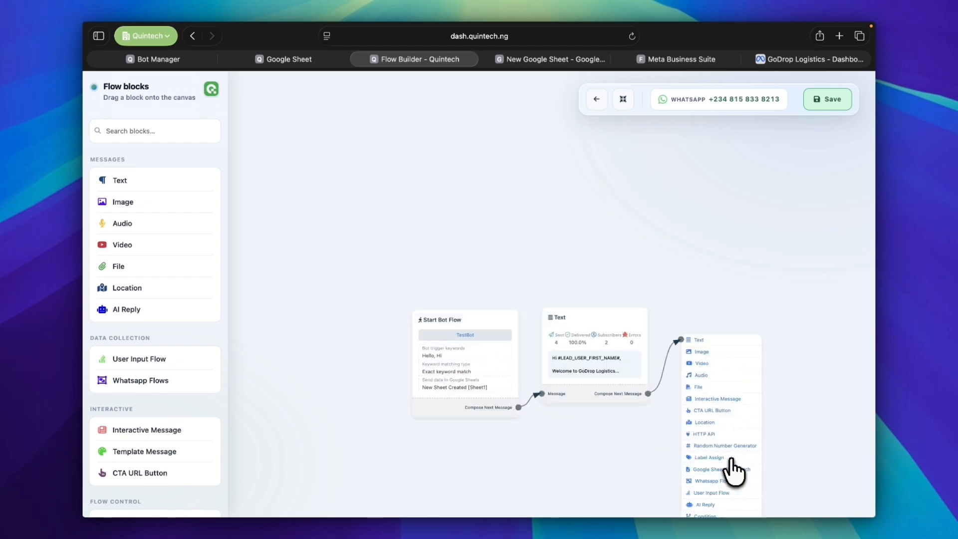
left_click(728, 480)
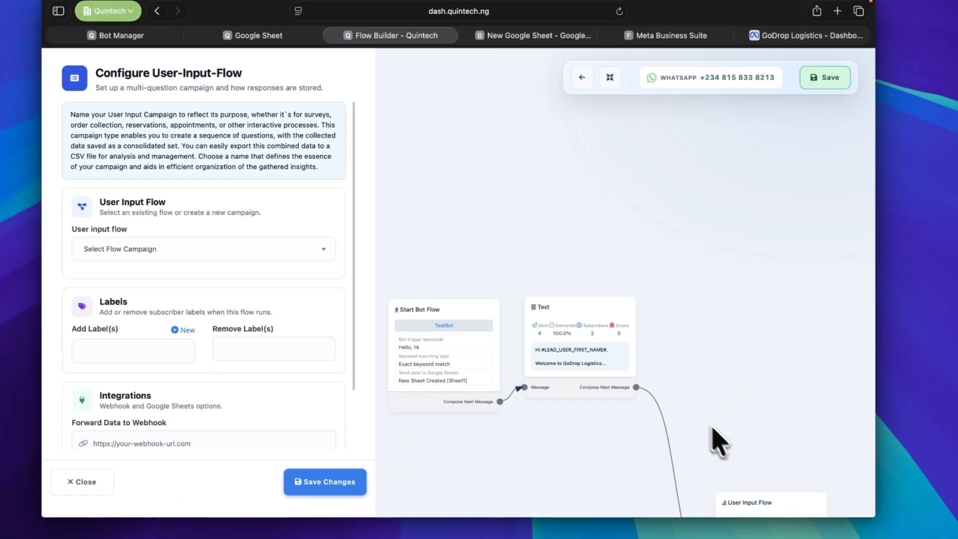
left_click_drag(648, 494, 674, 256)
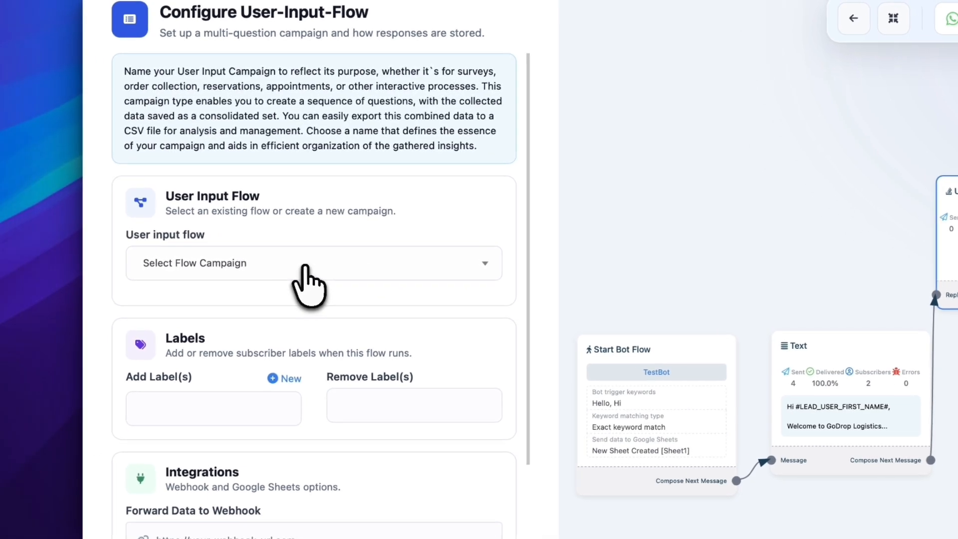
- Create a new input flow in the User Input Flow block with the campaign name "User Data Flow"
left_click(305, 266)
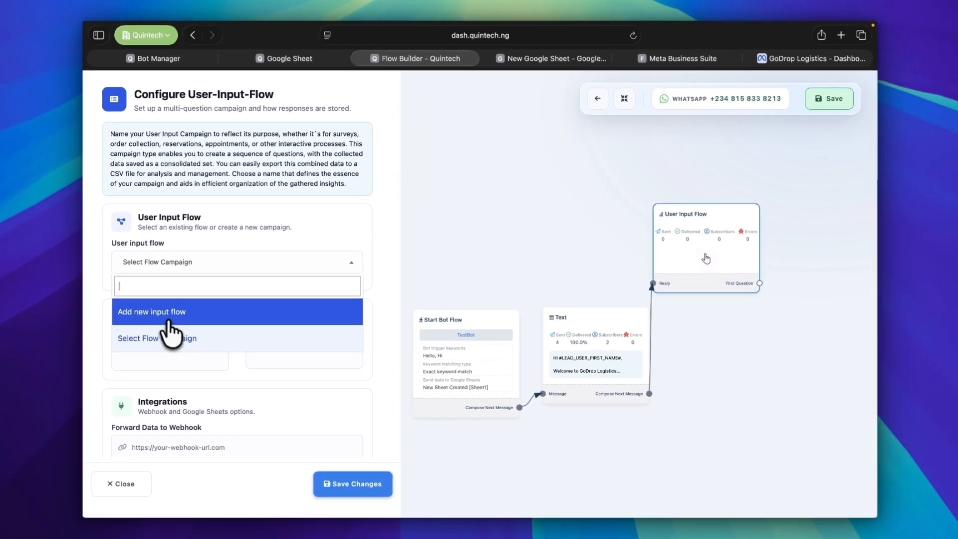
left_click(168, 320)
left_click(187, 305)
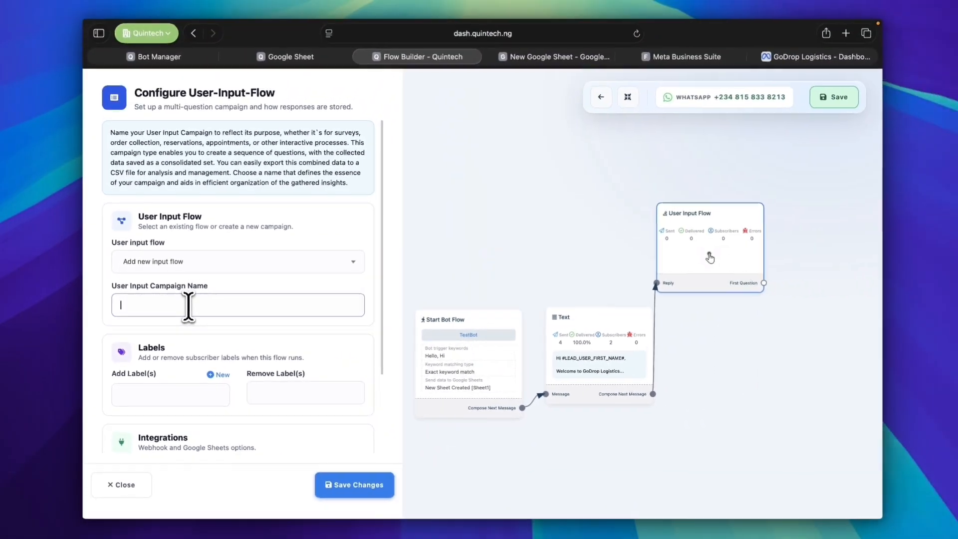
key("Caps_Lock")
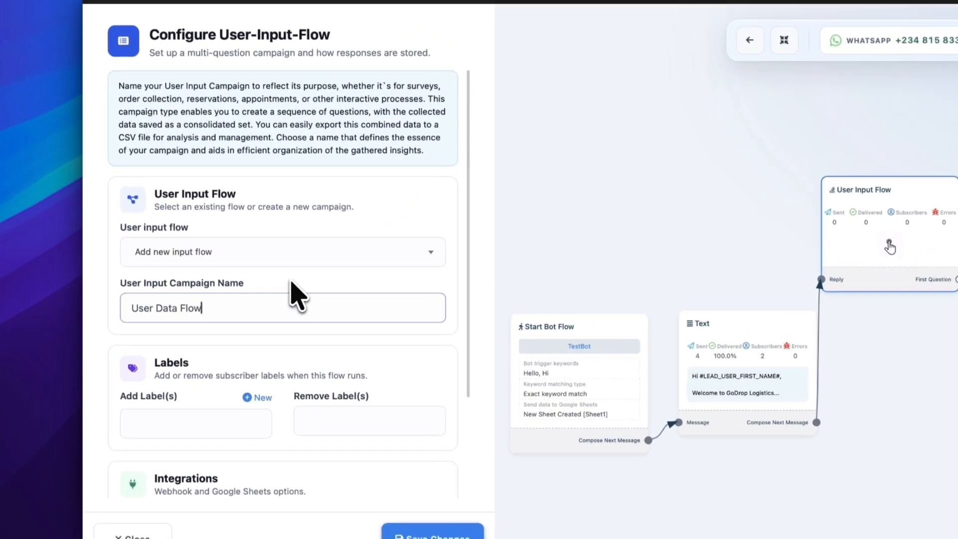
- Sync the input flow's data to New Google Sheet [Sheet1] and save the block's changes
scroll(250, 295, "down", 3)
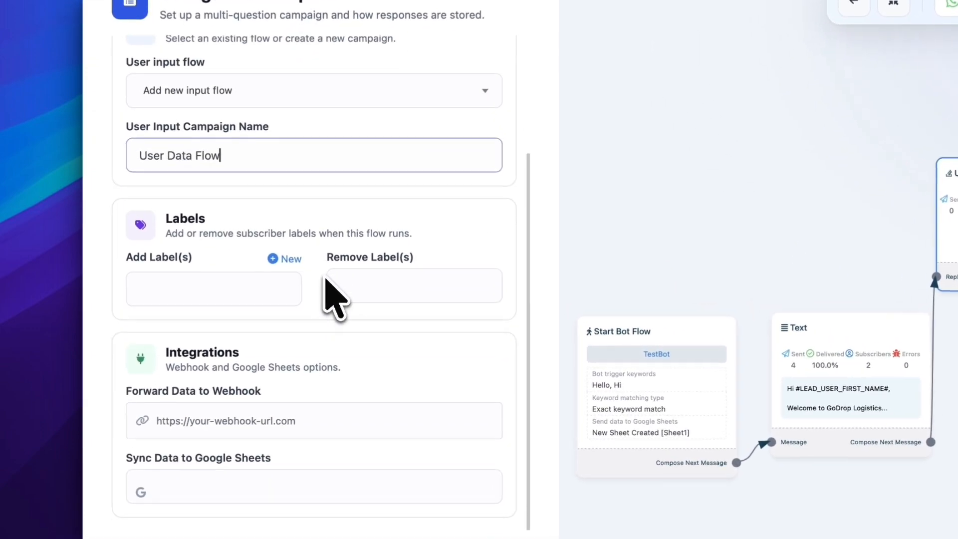
left_click(265, 401)
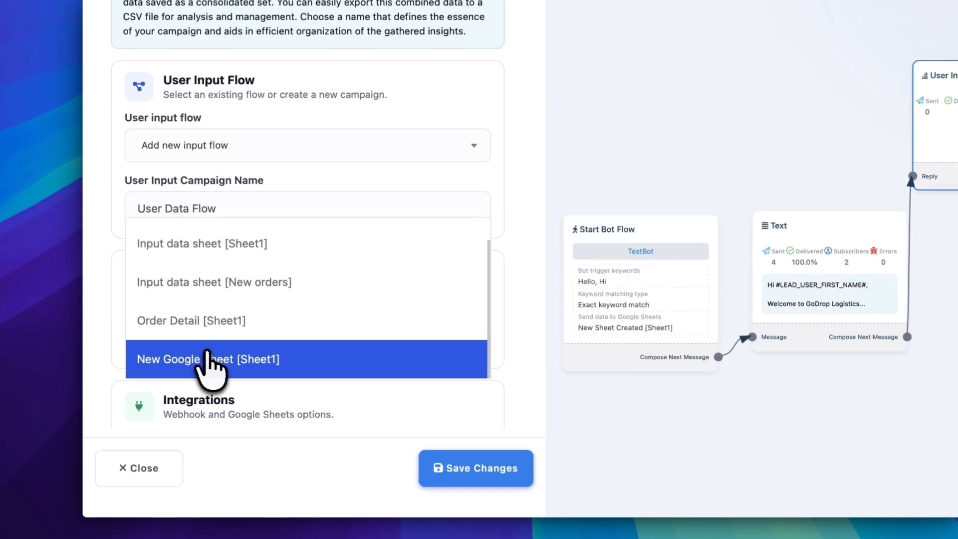
left_click(169, 406)
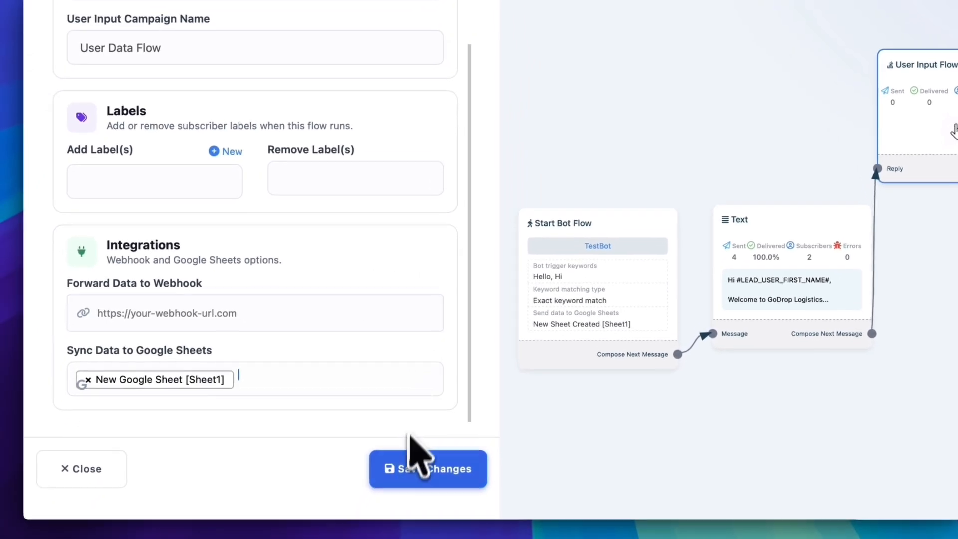
left_click(473, 482)
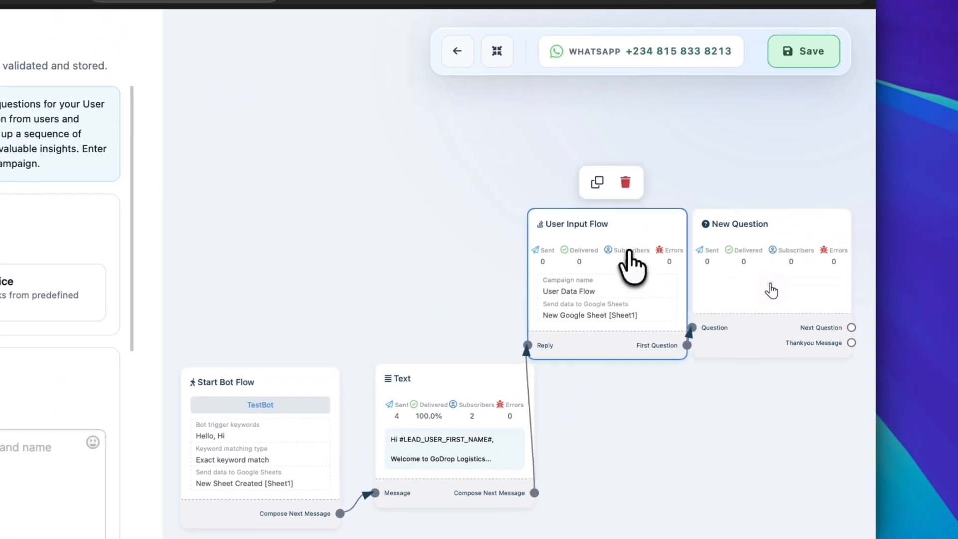
- Space the User Input Flow block away from its question block, and save the free keyboard question "What is your name?"
left_click_drag(659, 202, 589, 177)
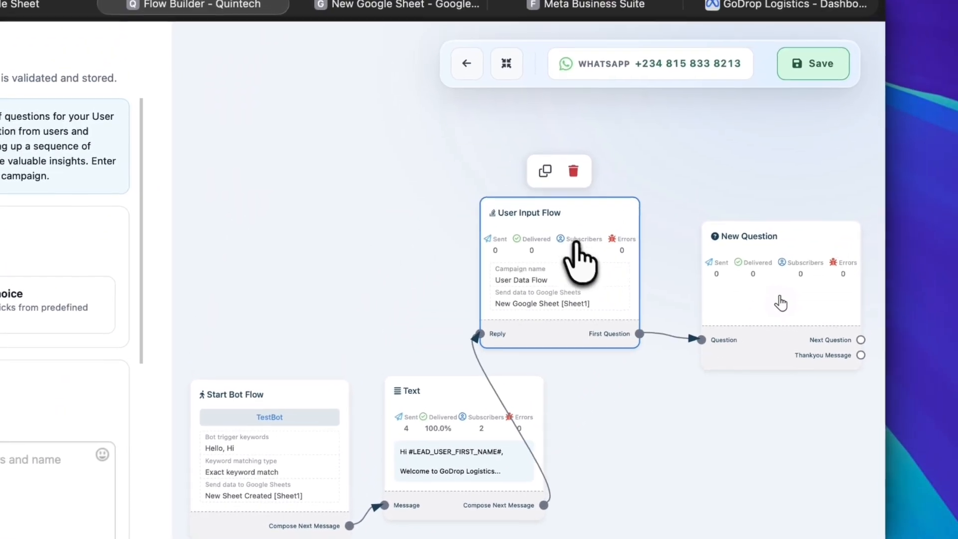
left_click(789, 278)
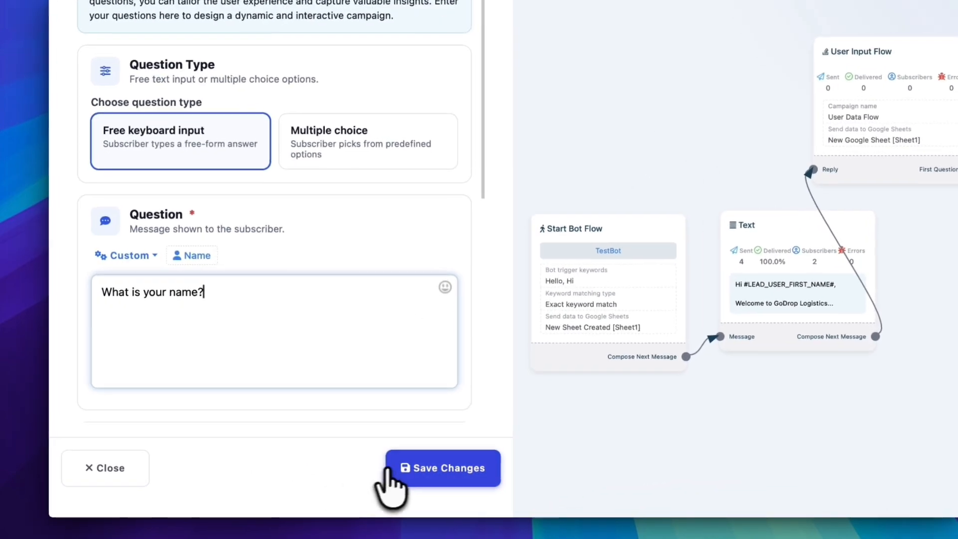
left_click(351, 483)
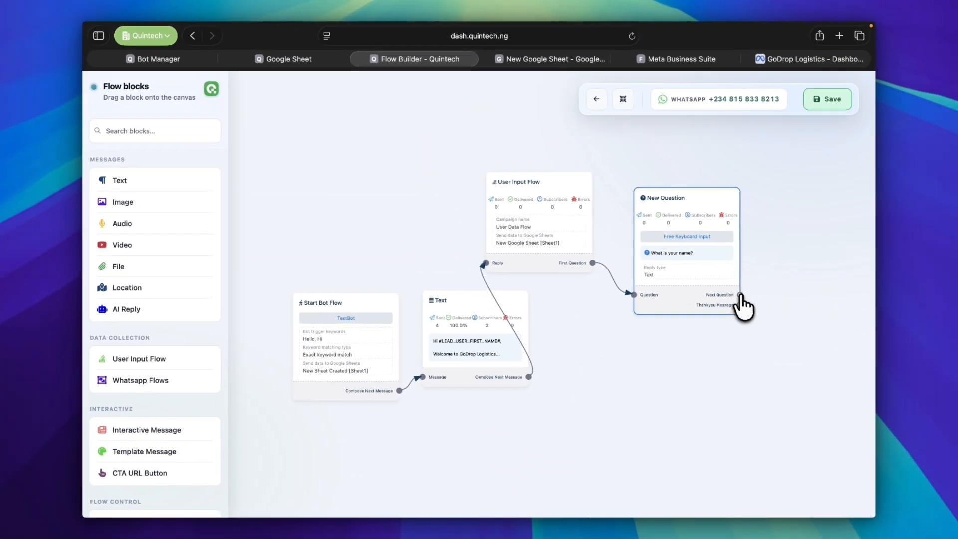
- Add a next free keyboard question "How old are you?" after the name question and save the flow
left_click_drag(741, 295, 785, 233)
double_click(803, 253)
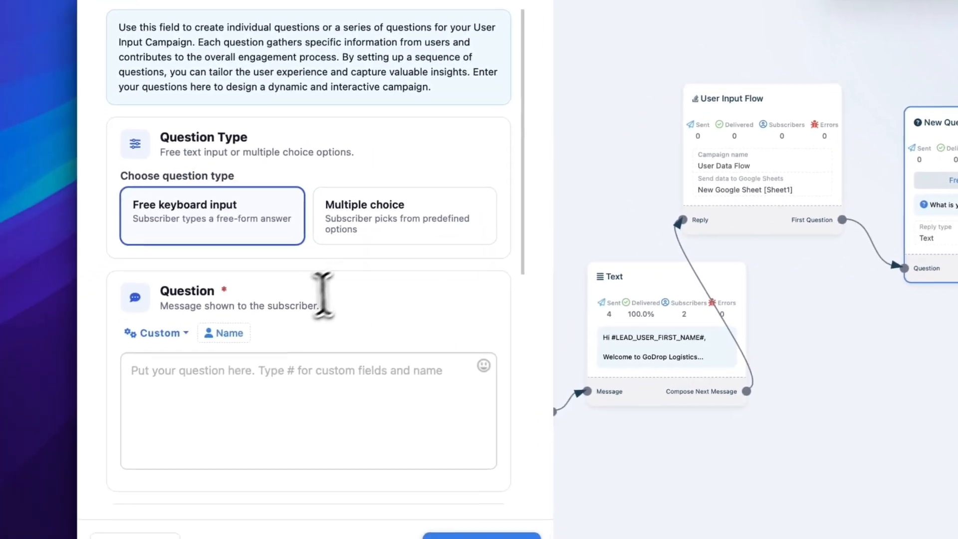
left_click(249, 387)
type("How old are y")
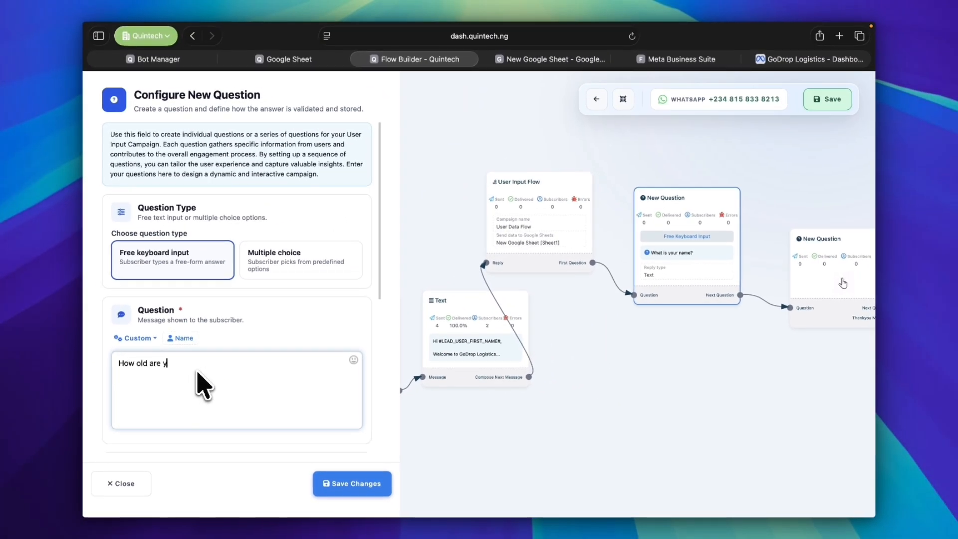
type("ou?")
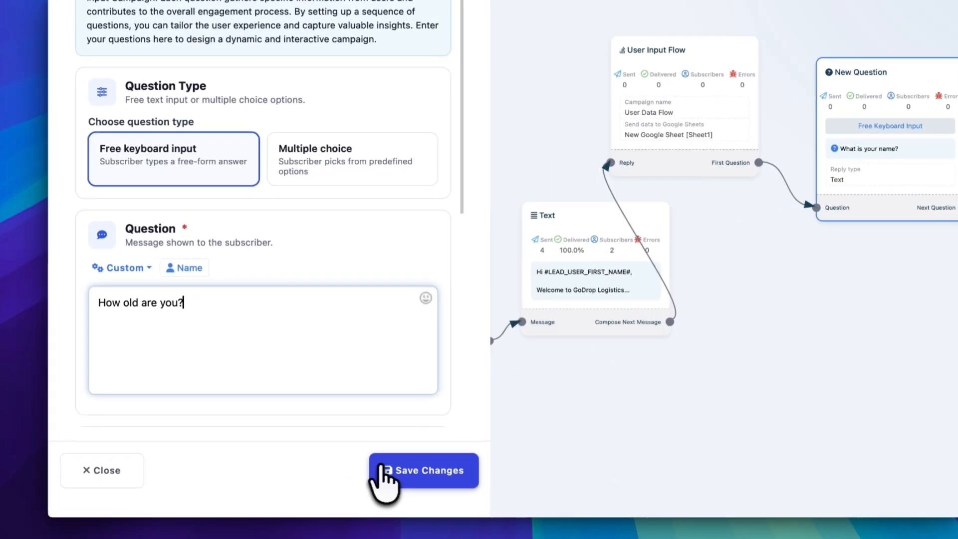
left_click(352, 483)
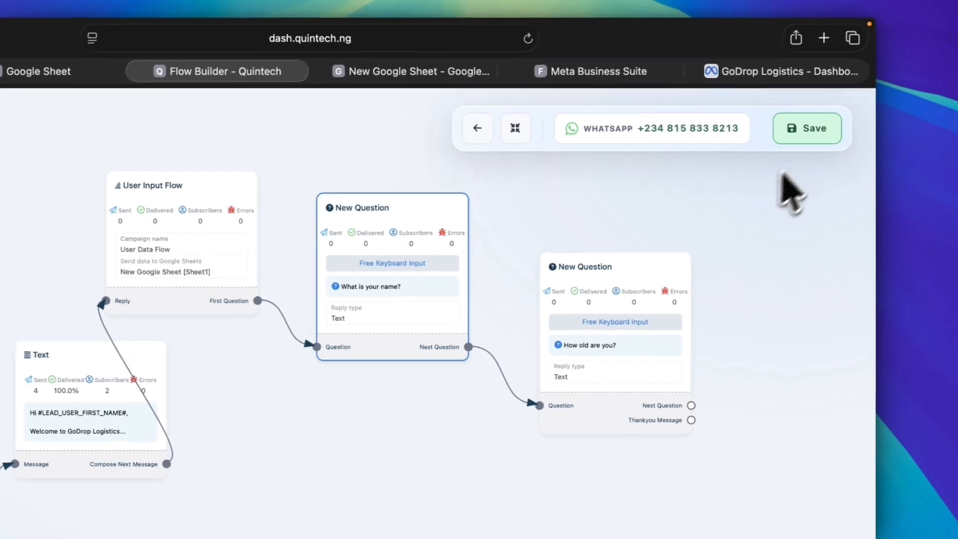
left_click(828, 98)
- Attach a text block to the age question's thank-you output with the message "Thank you for your input"
left_click(472, 379)
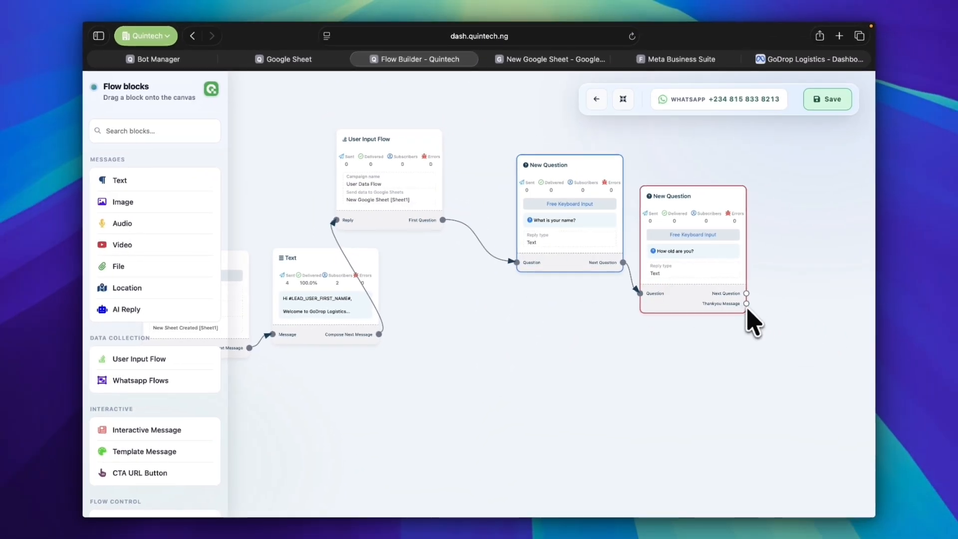
left_click_drag(747, 304, 793, 261)
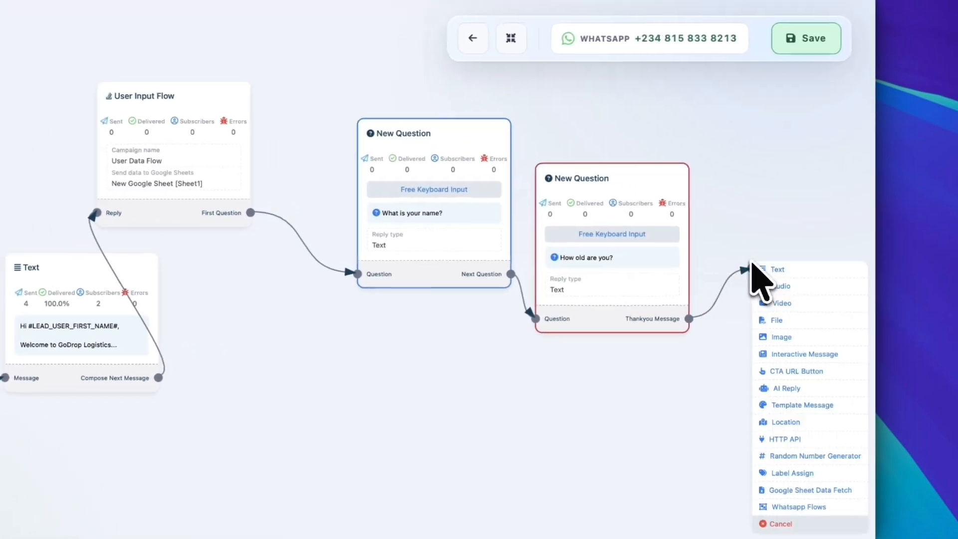
left_click(804, 261)
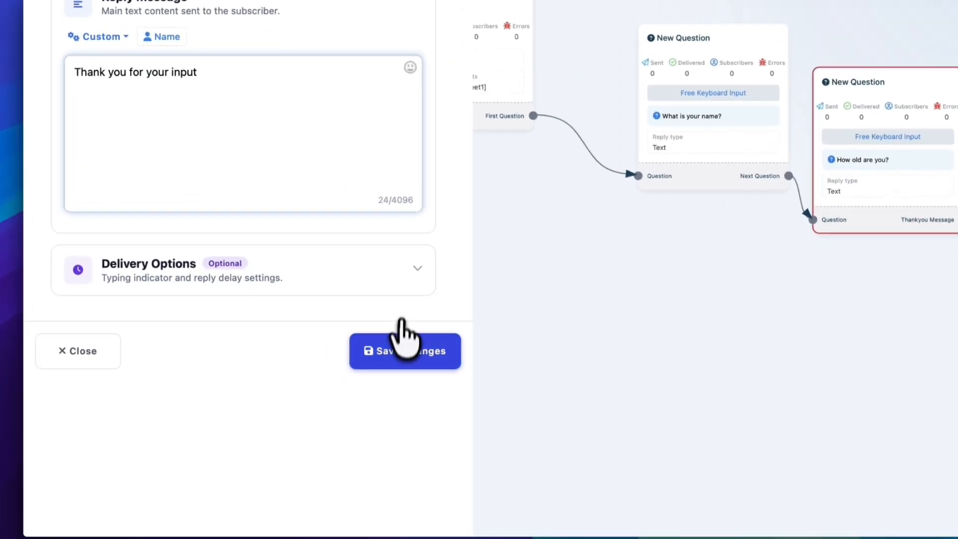
left_click(353, 387)
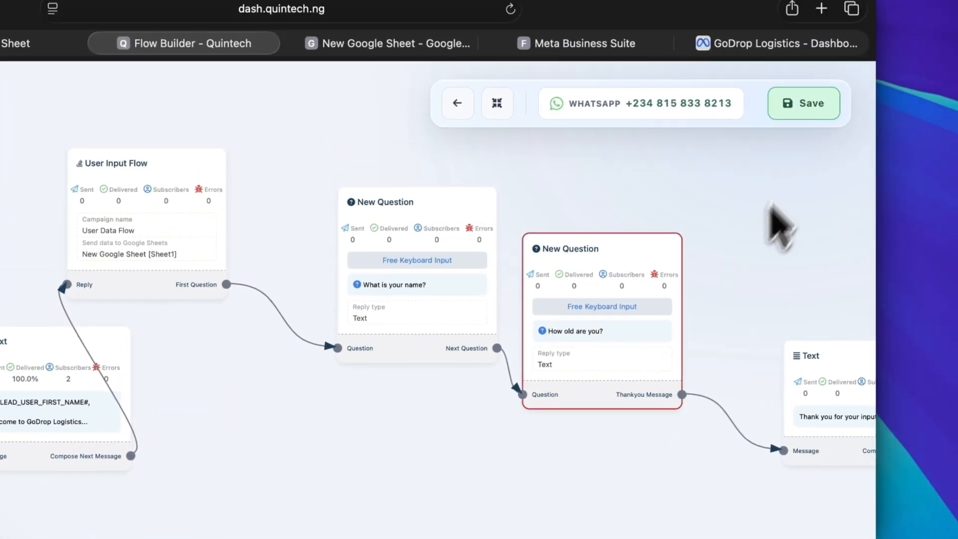
- Auto-arrange the blocks on the canvas in a row and save the flow
left_click(808, 116)
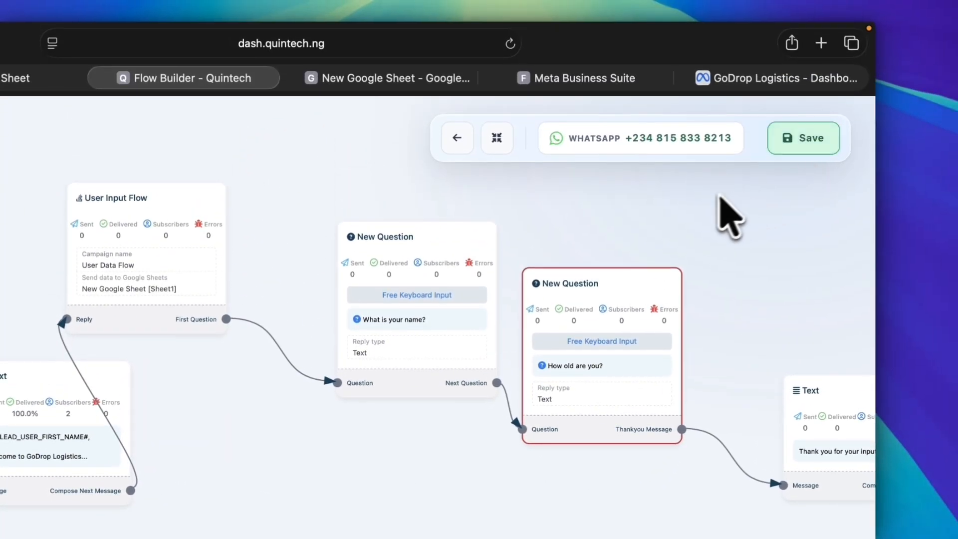
left_click(496, 139)
left_click(788, 141)
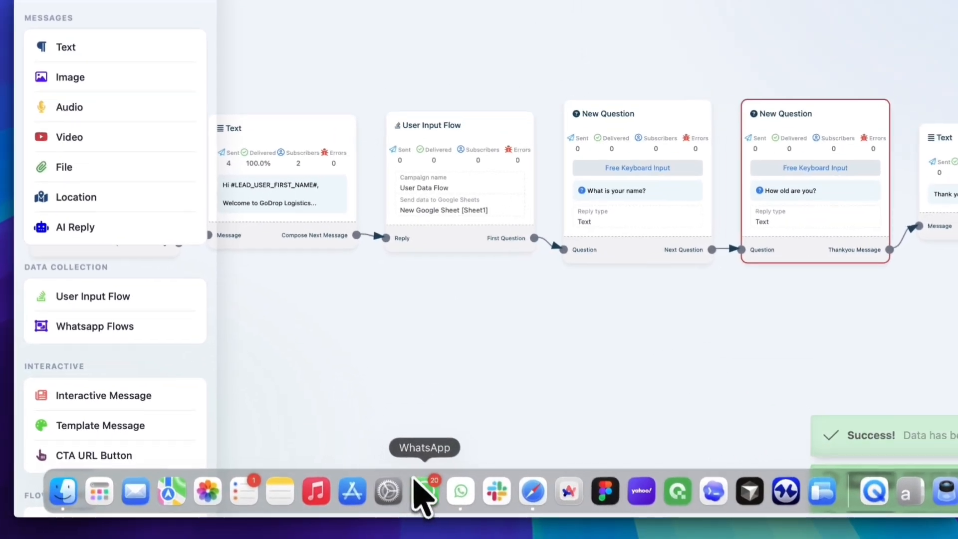
- Switch to WhatsApp Web with the business number's chat open
left_click(377, 498)
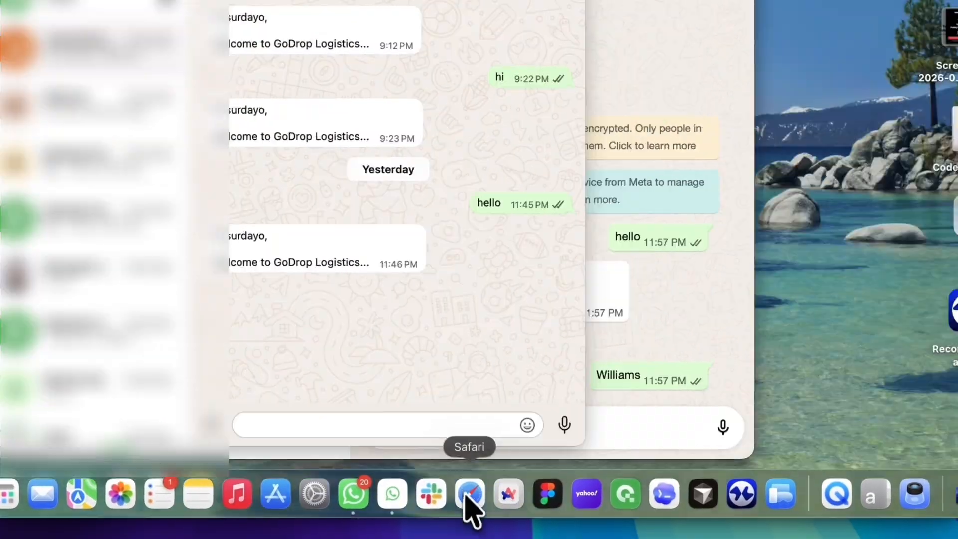
left_click(495, 513)
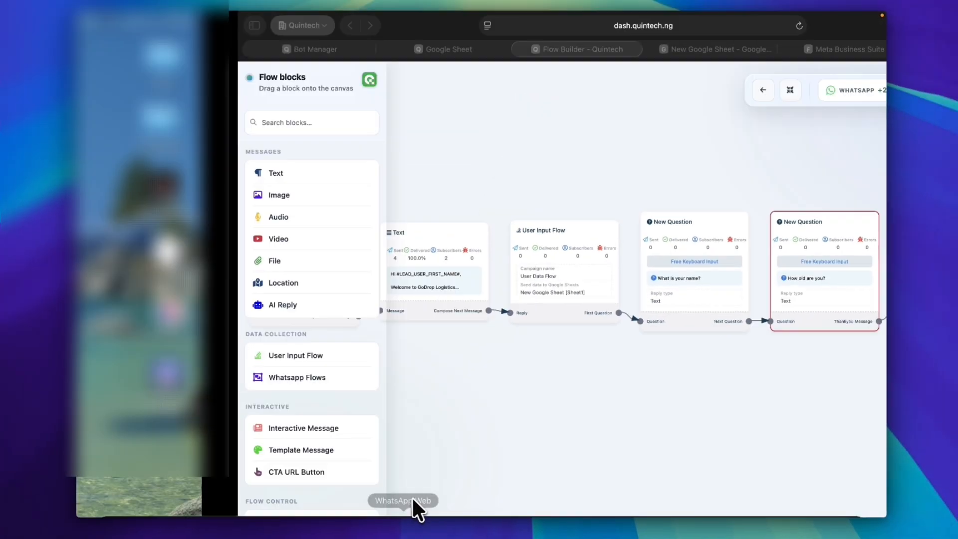
left_click(416, 519)
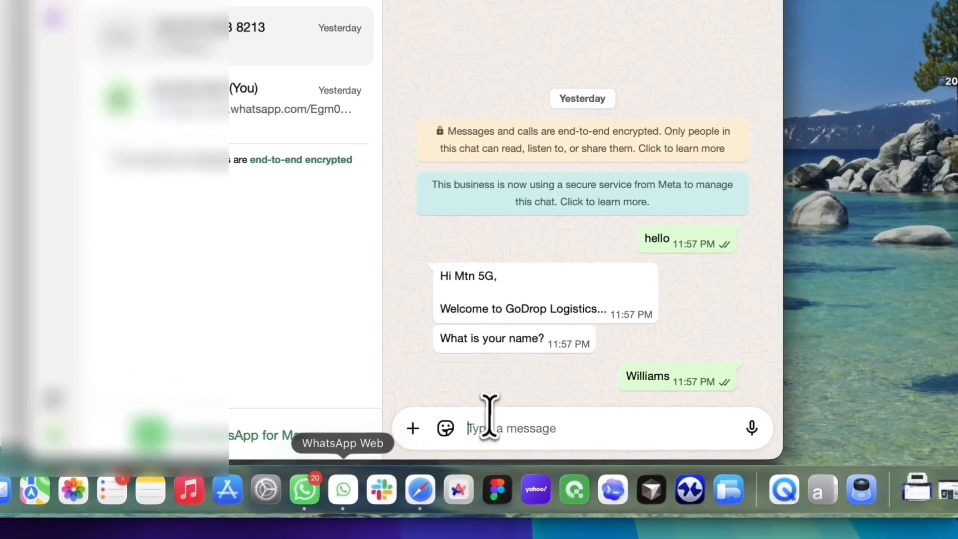
- Test the bot by sending "hello" and answering its two questions with a name and the age 65
left_click(500, 457)
type("hell")
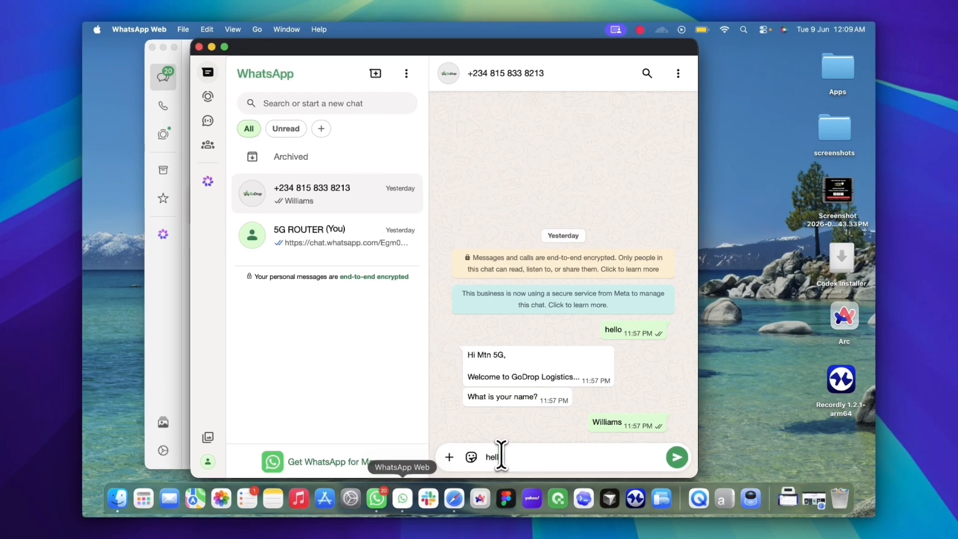
type("o")
key("Return")
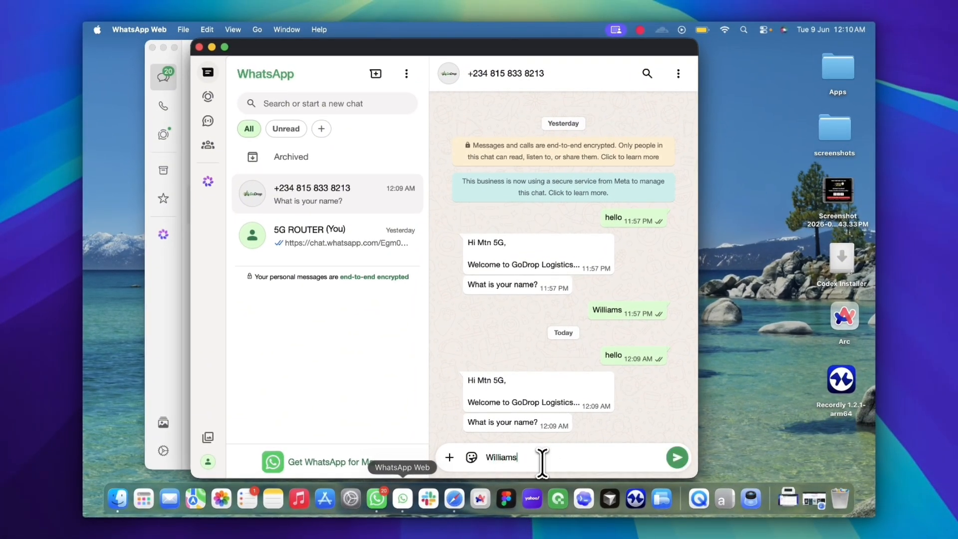
key("Return")
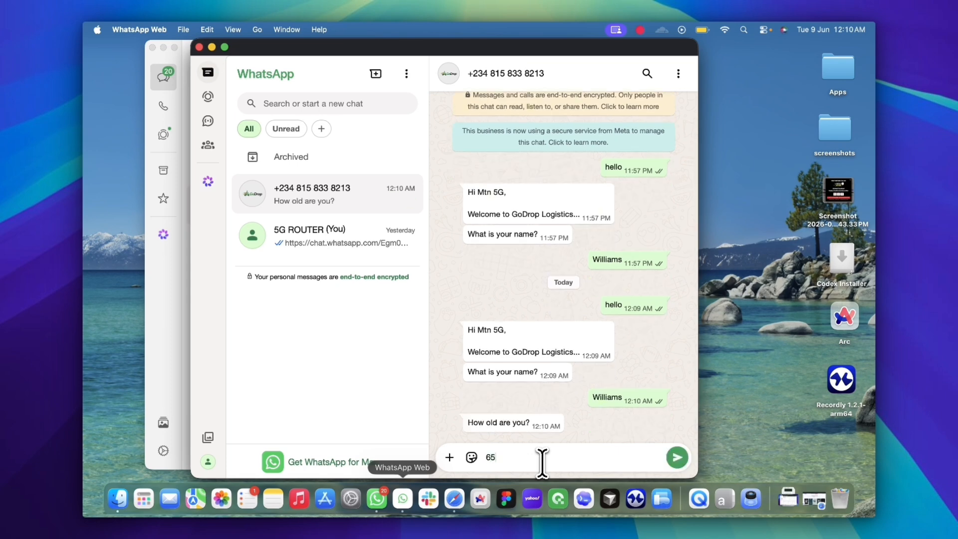
key("Return")
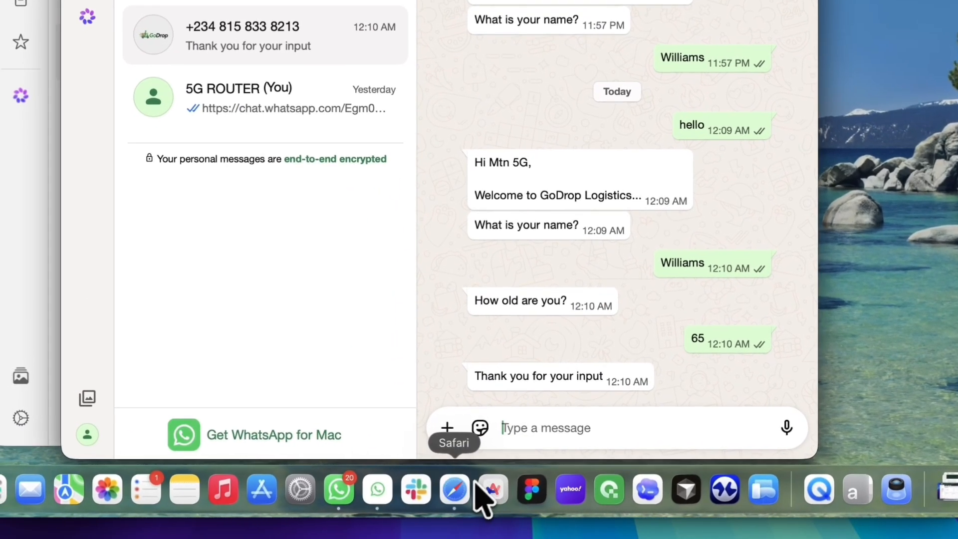
- Switch back to Quintech in Safari, check the test conversation in the shared inbox, and return to the dashboard
left_click(454, 498)
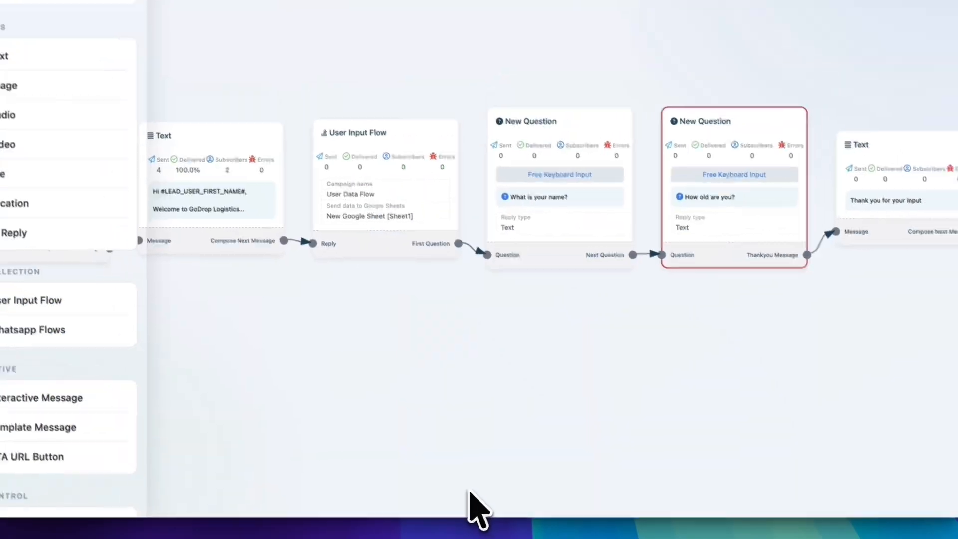
left_click(176, 62)
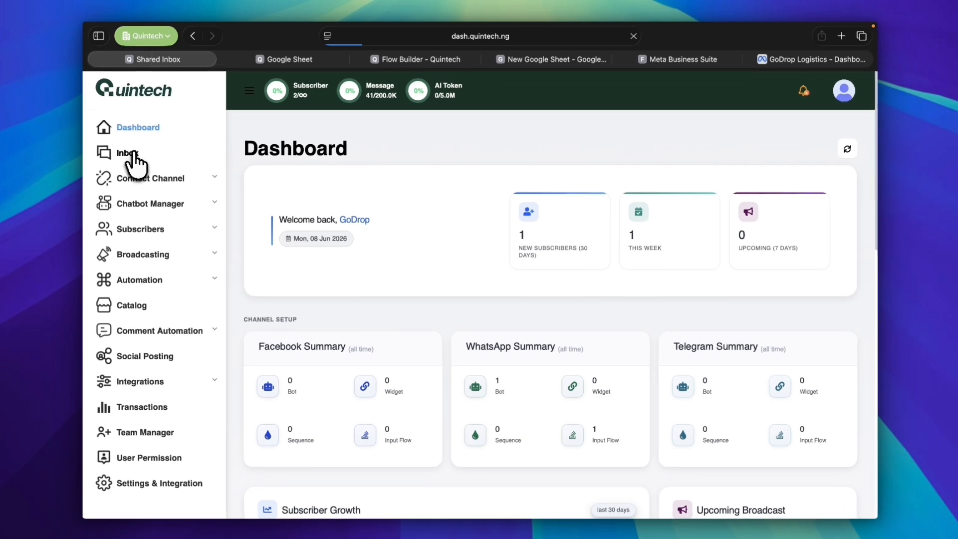
left_click(135, 167)
left_click(275, 207)
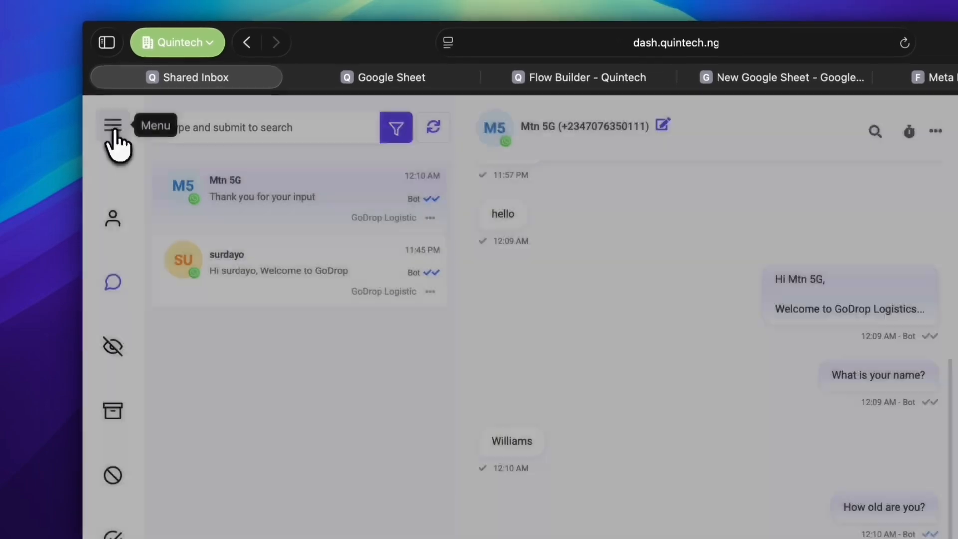
left_click(99, 88)
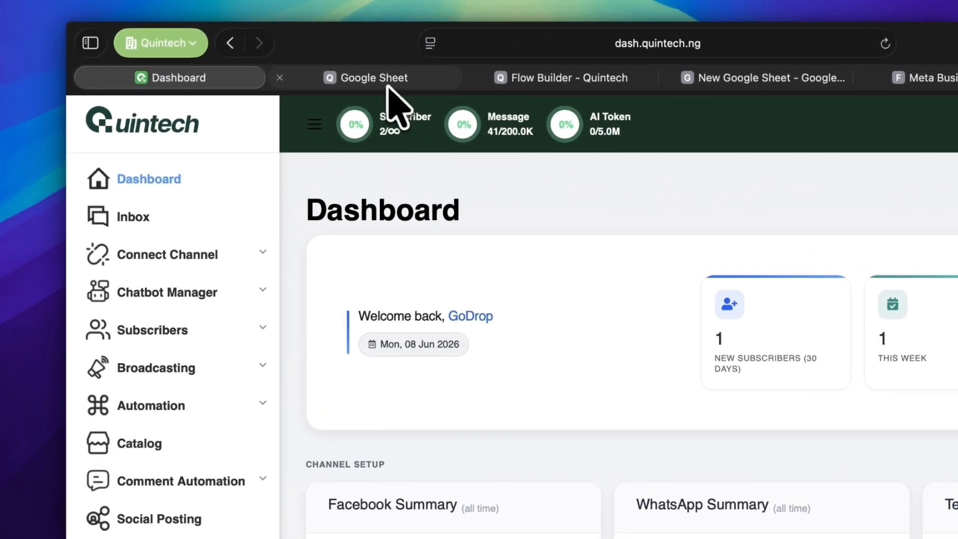
- Open the New Google Sheet spreadsheet to check the synced responses and close the Tables side panel
left_click(574, 60)
left_click(467, 327)
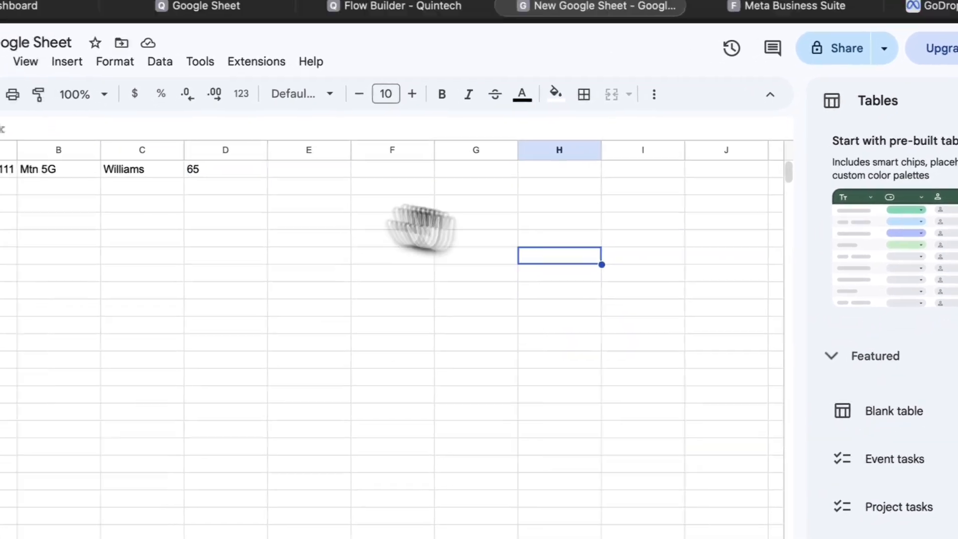
left_click(255, 229)
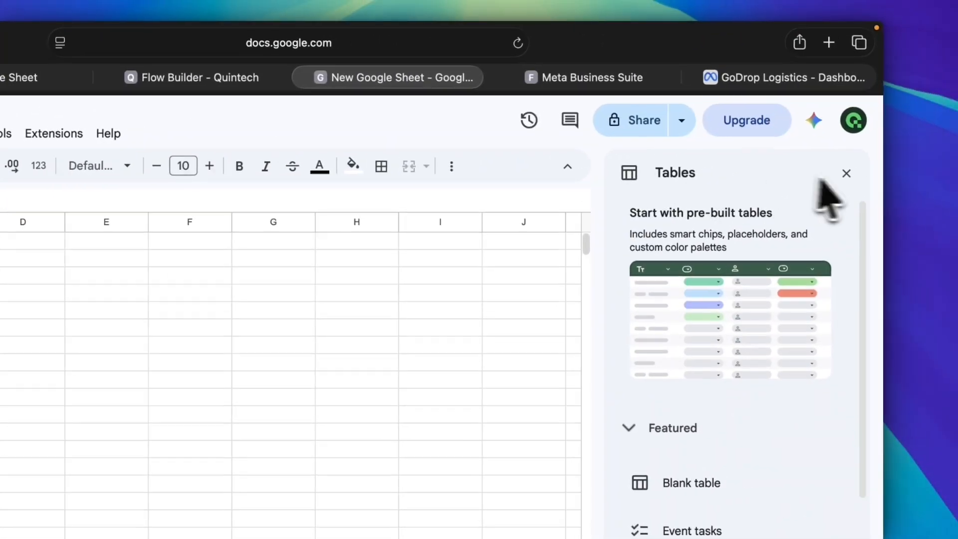
left_click(846, 171)
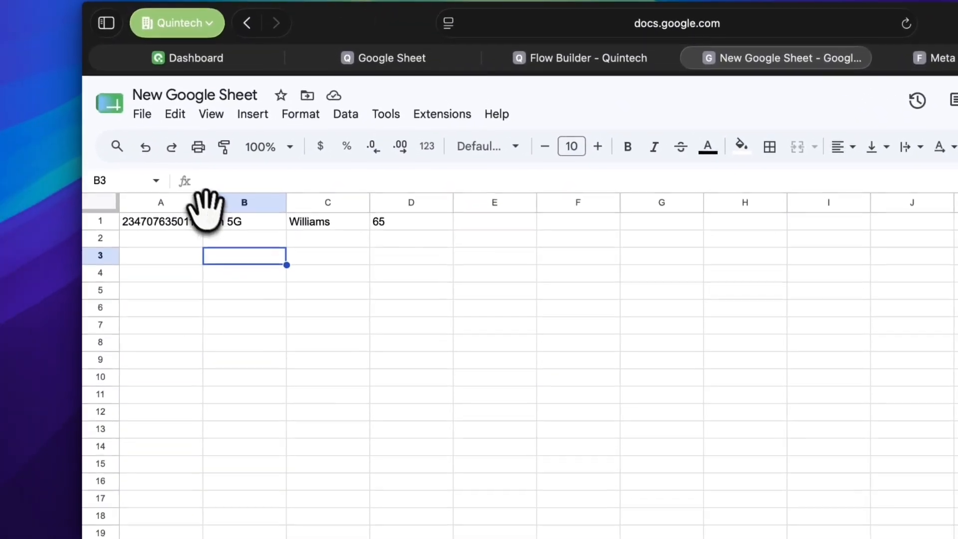
- Widen columns A, B and C around the synced response in row 1
left_click_drag(203, 202, 229, 202)
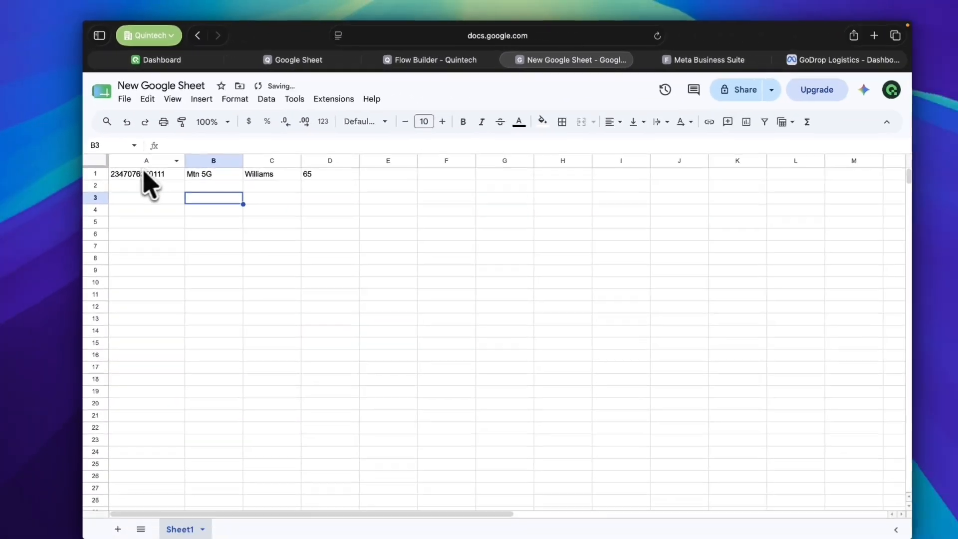
left_click(197, 221)
left_click_drag(236, 155, 263, 155)
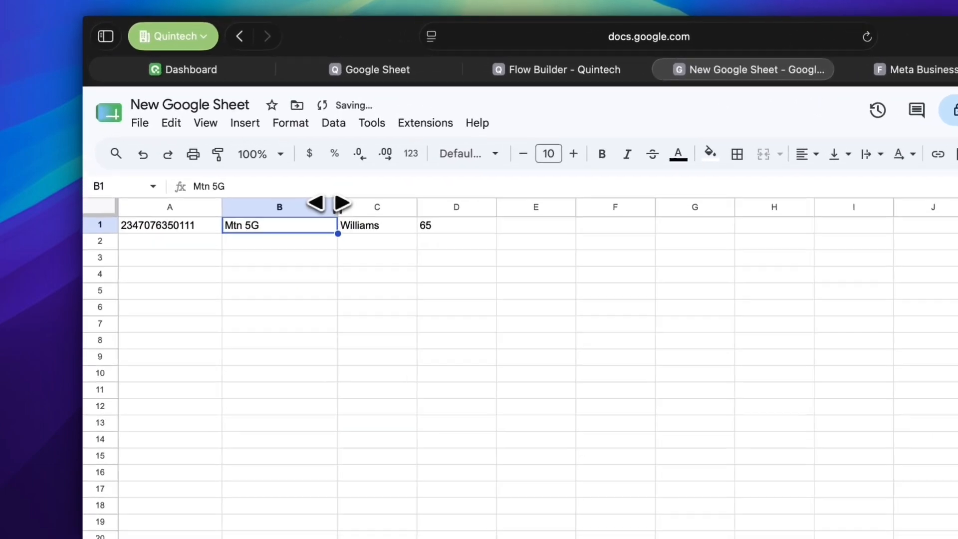
left_click(288, 169)
left_click_drag(430, 200, 439, 201)
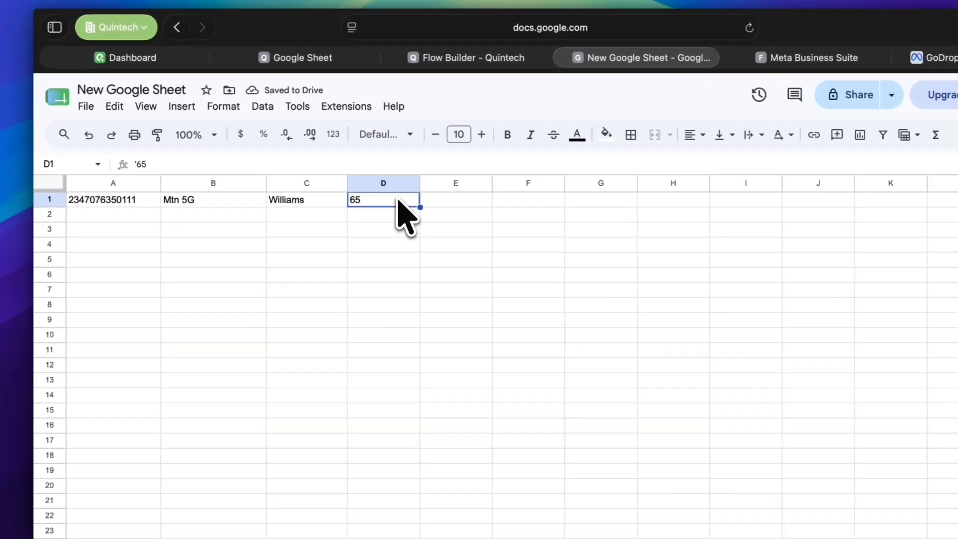
- Leave the spreadsheet and return to the Quintech dashboard
left_click(369, 182)
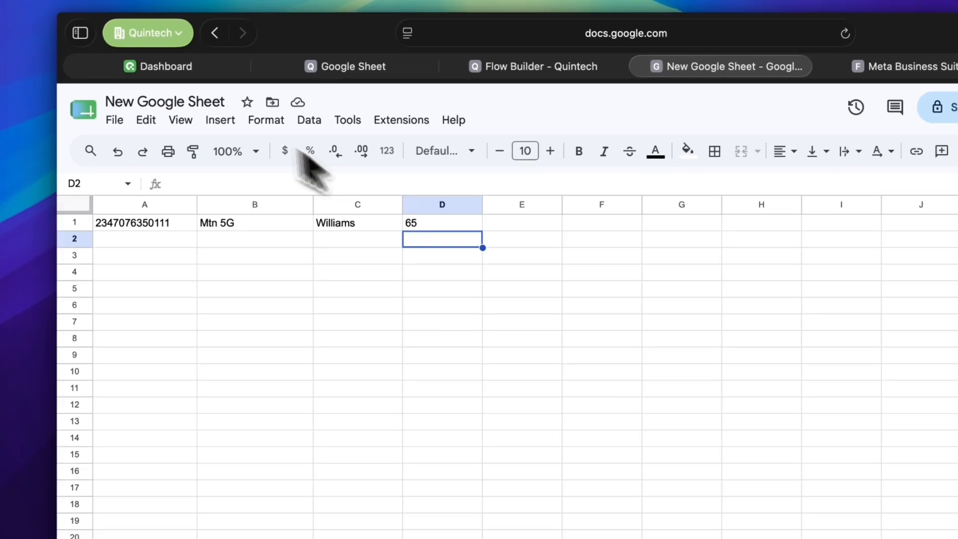
left_click(159, 59)
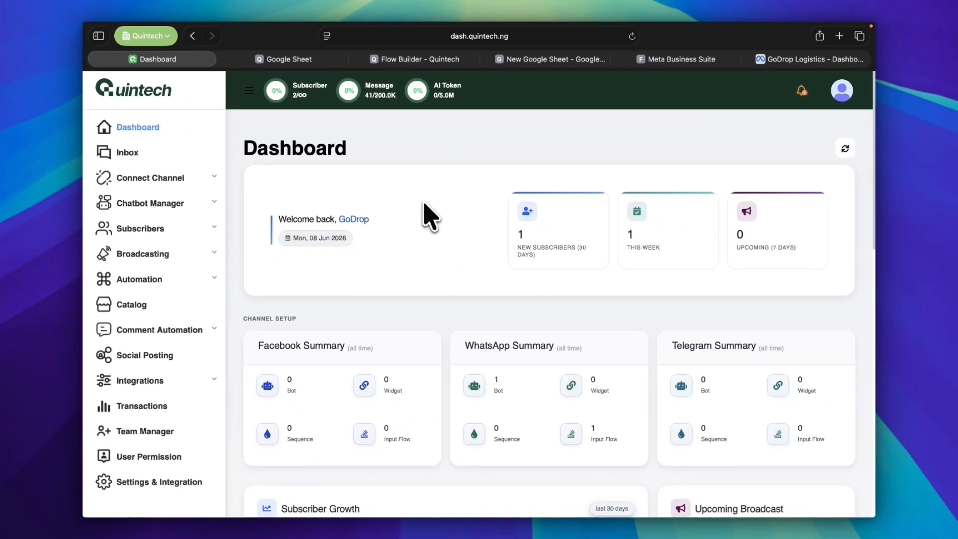